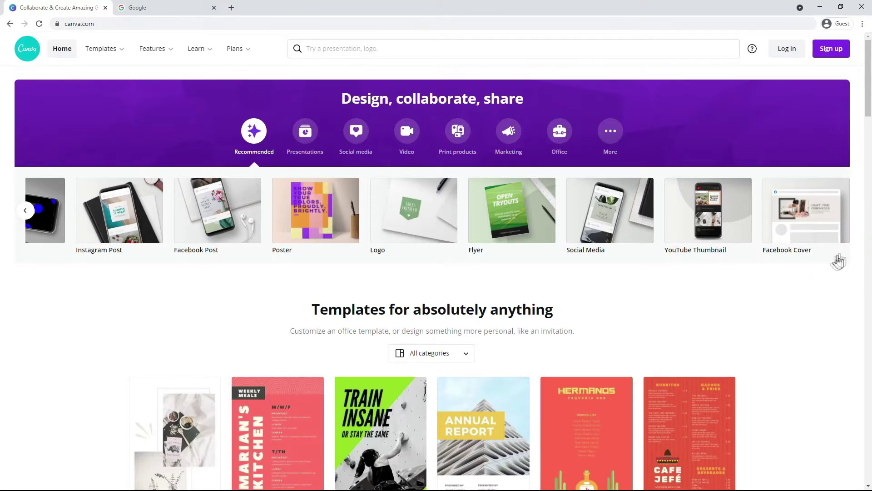
mouse_move(95, 50)
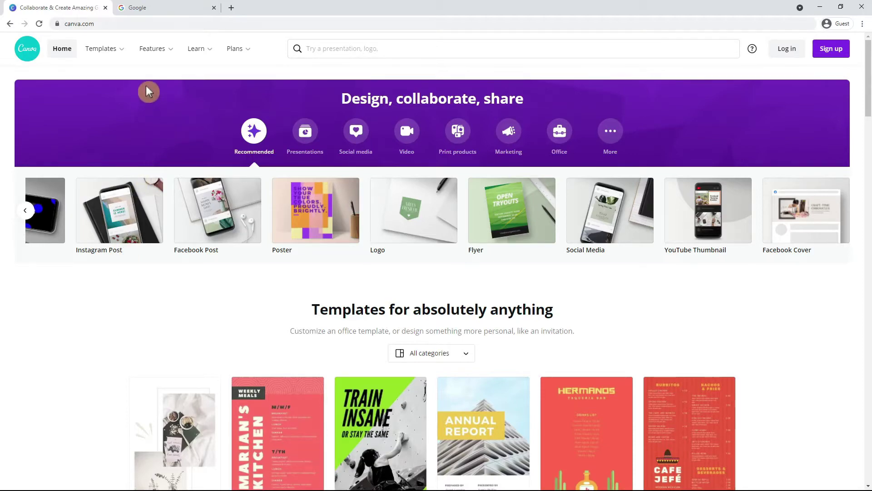
scroll(149, 92, "down", 5)
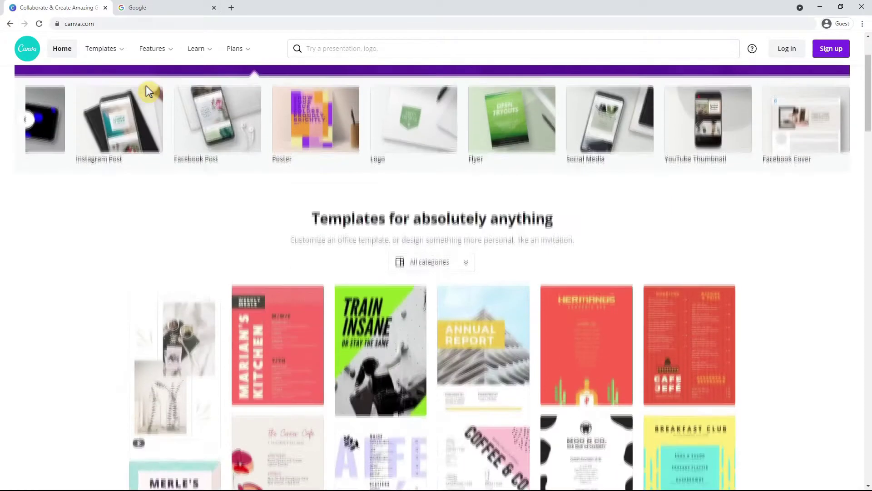
scroll(147, 91, "up", 5)
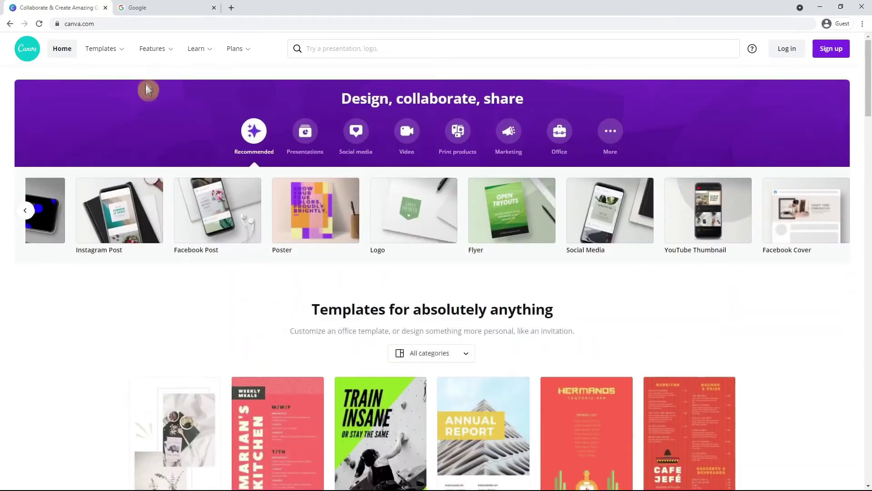
View the websitelearninglab.com/canva address on the Google page and close that page
left_click(169, 7)
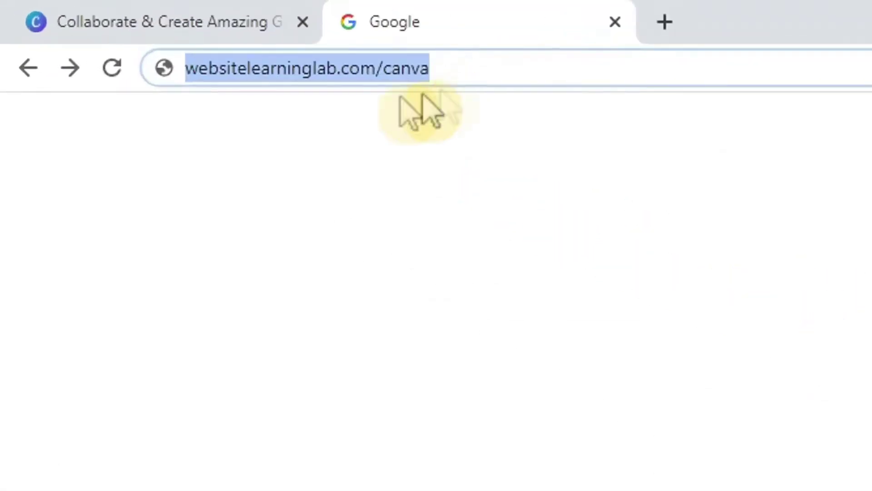
left_click(209, 29)
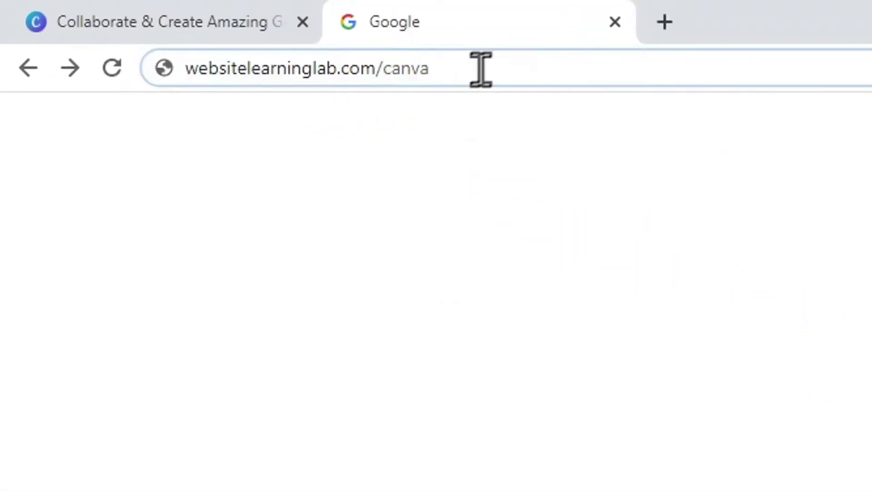
left_click(205, 23)
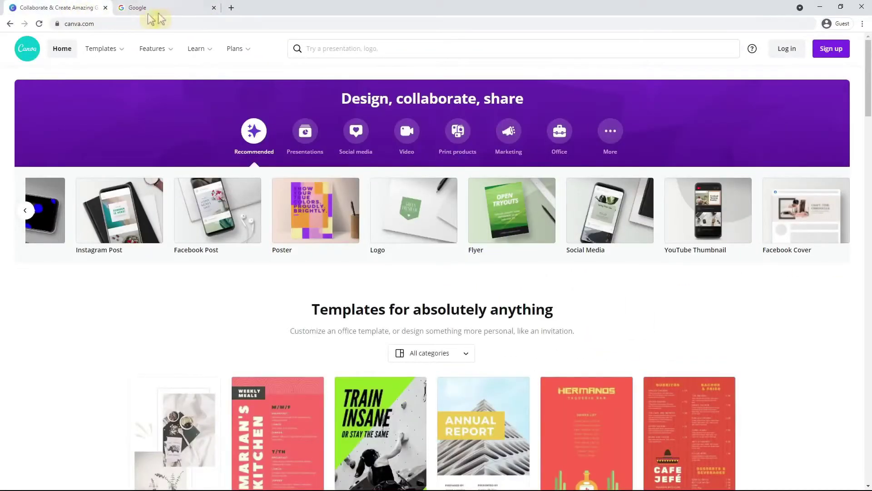
left_click(214, 8)
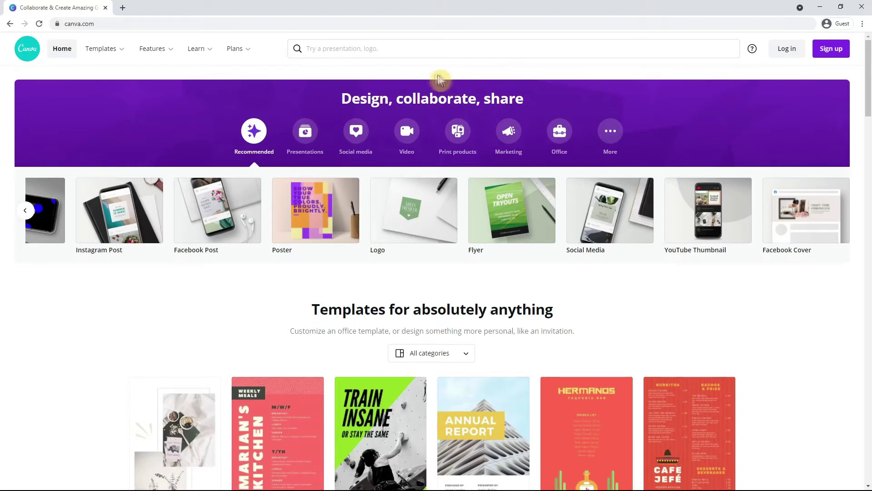
Open Canva's pricing plans and examine the yearly price of the Pro plan
mouse_move(113, 54)
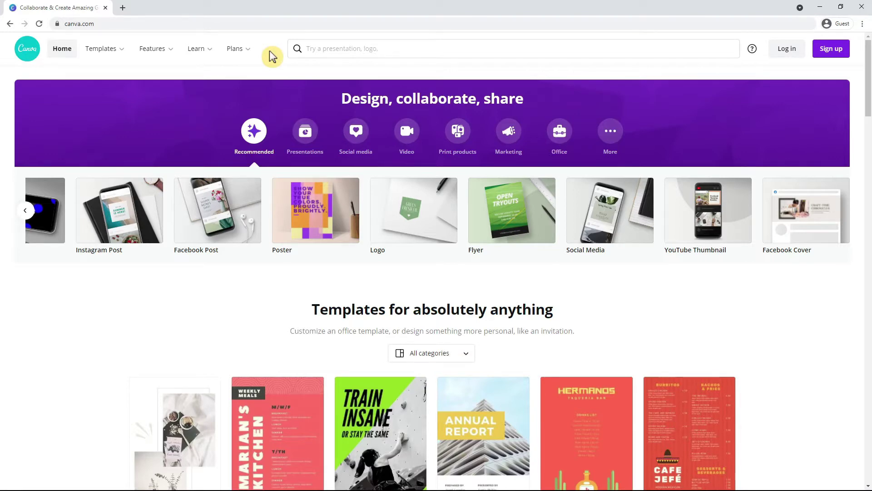
left_click(240, 50)
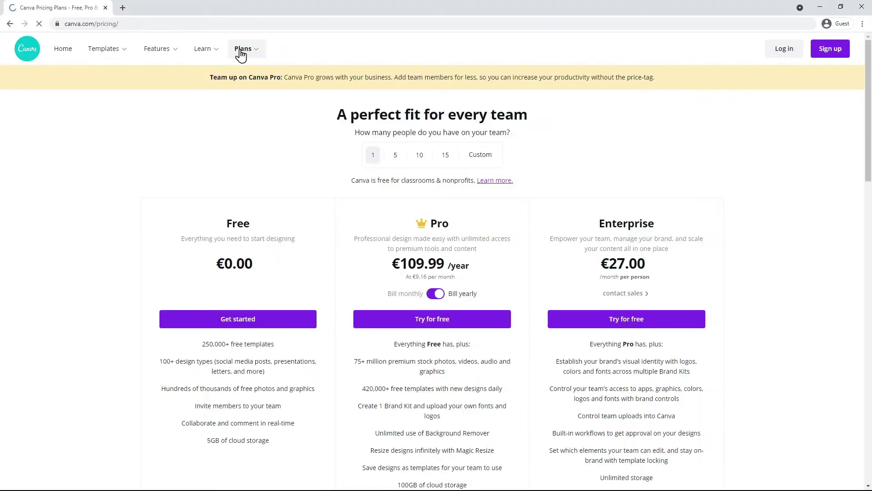
scroll(69, 255, "down", 3)
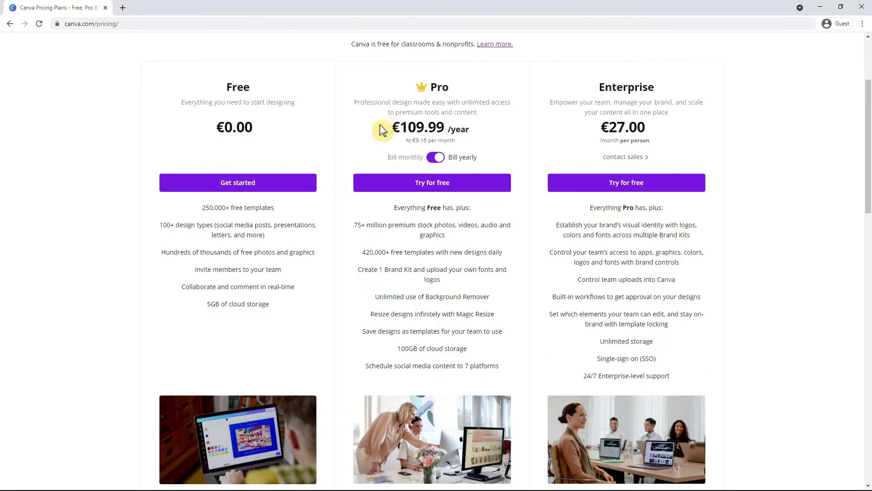
left_click_drag(444, 129, 411, 124)
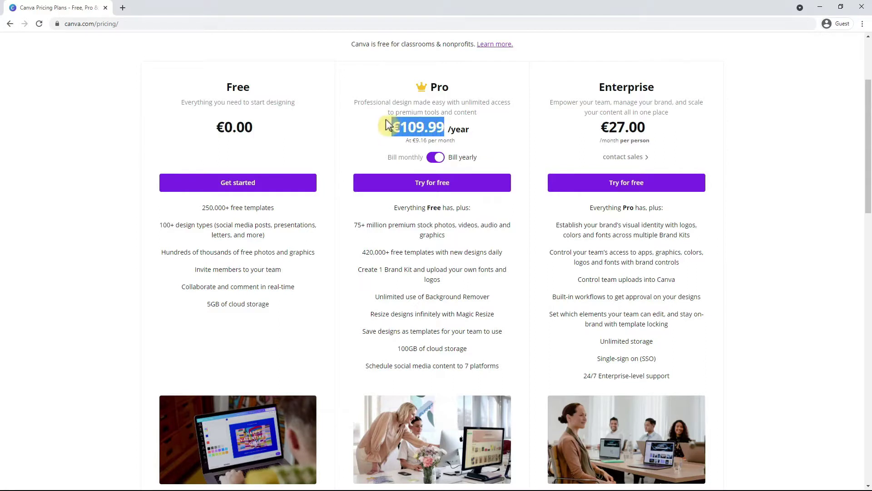
left_click(366, 133)
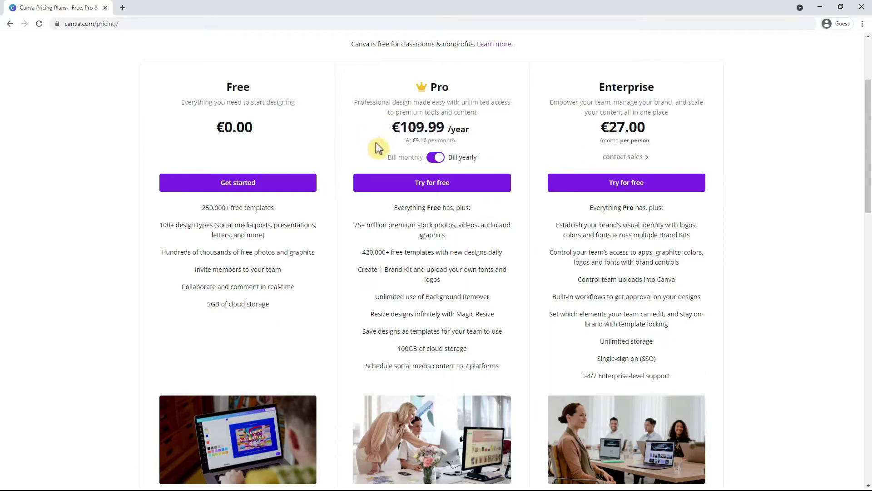
Switch the Pro plan to monthly billing and check its price
left_click(435, 158)
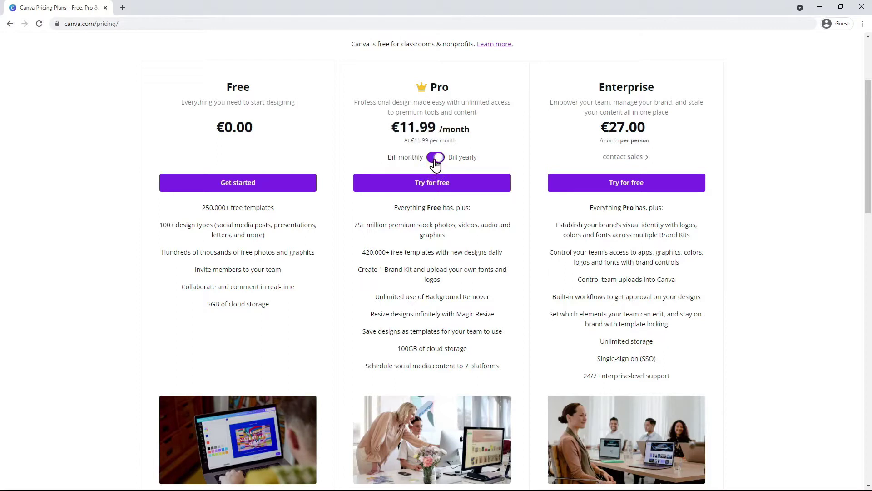
left_click_drag(436, 129, 390, 130)
left_click(382, 132)
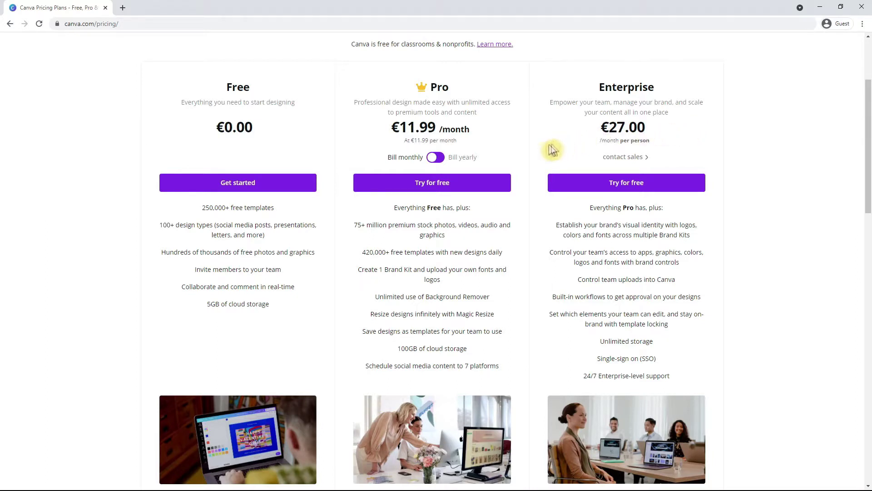
Start the Pro plan's free trial and open the account sign-up form for registering with email
left_click(450, 188)
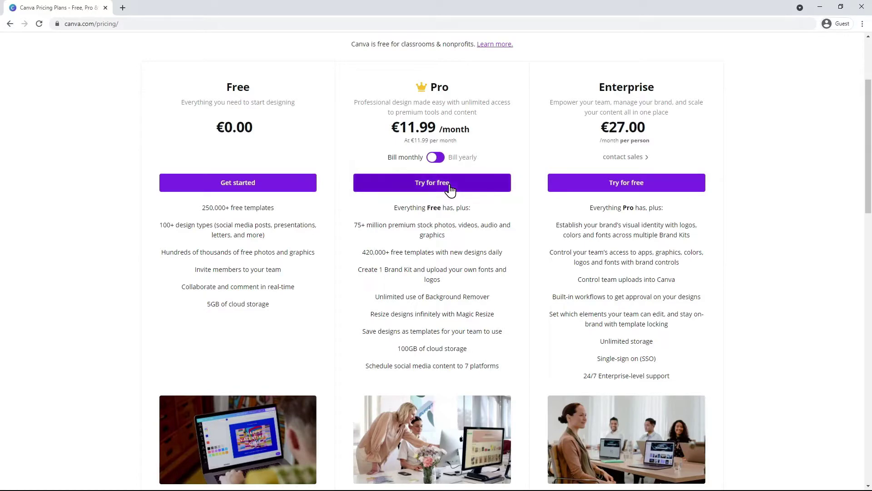
left_click(474, 190)
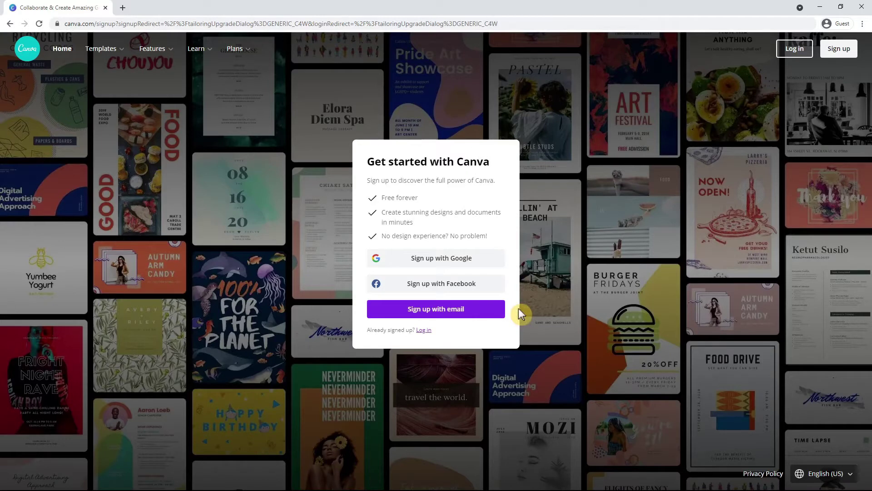
left_click(462, 317)
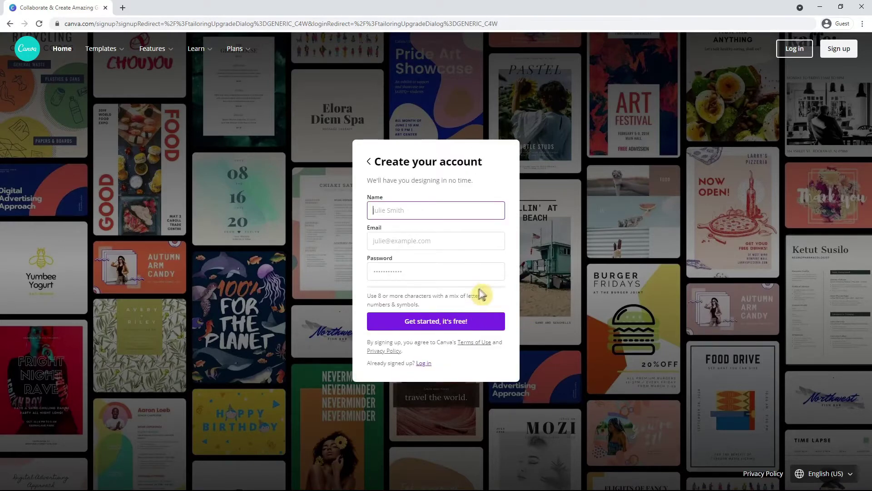
left_click(448, 247)
left_click(457, 271)
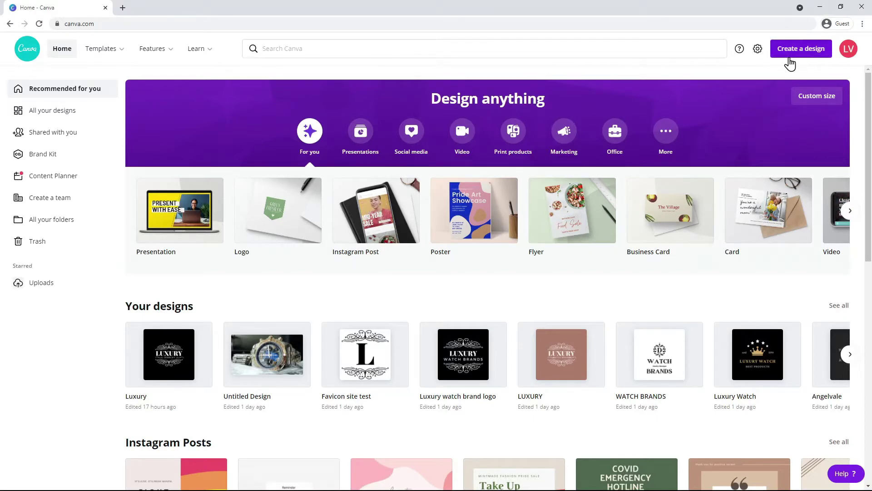
Browse the suggested design types for a new design and view the custom size options
left_click(790, 64)
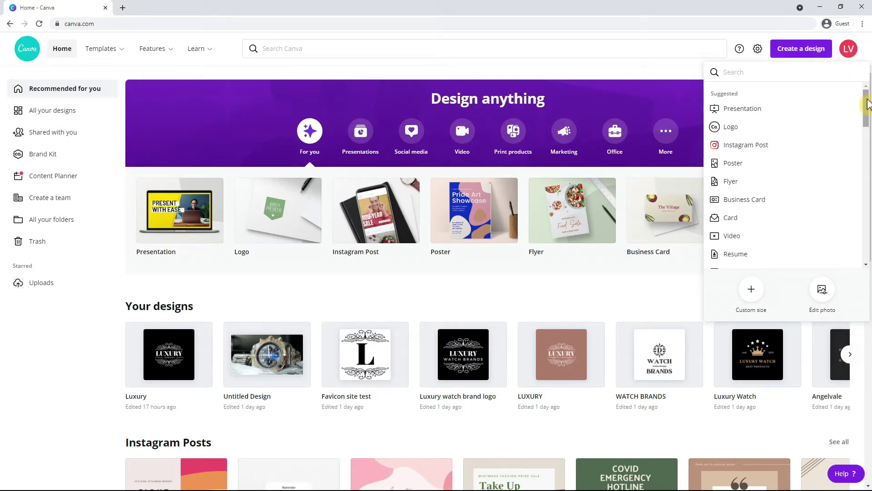
scroll(868, 105, "down", 1)
scroll(868, 104, "down", 3)
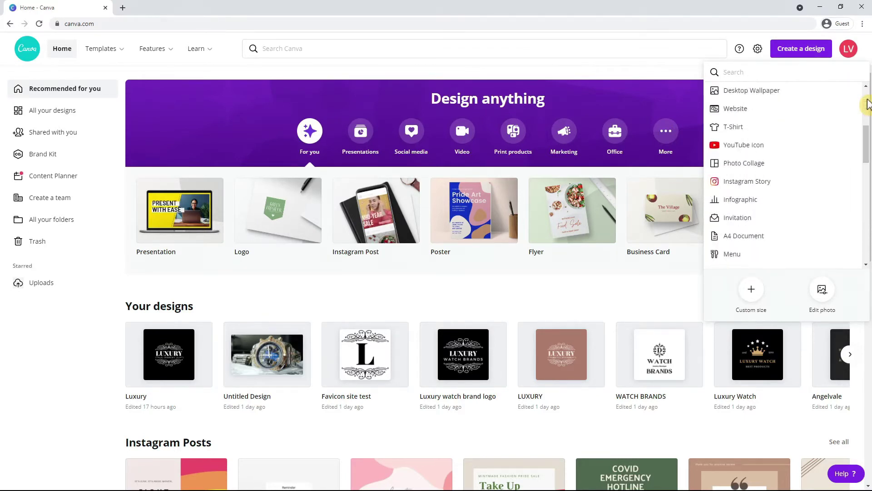
scroll(868, 105, "down", 5)
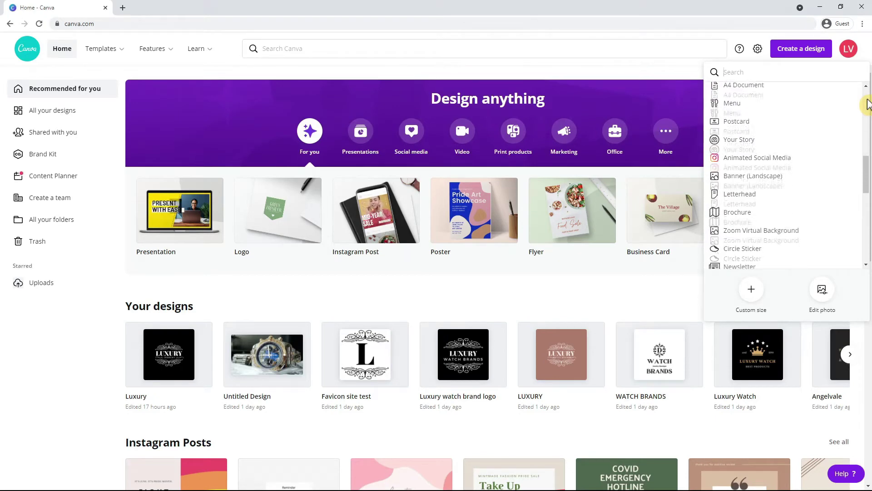
scroll(867, 104, "up", 10)
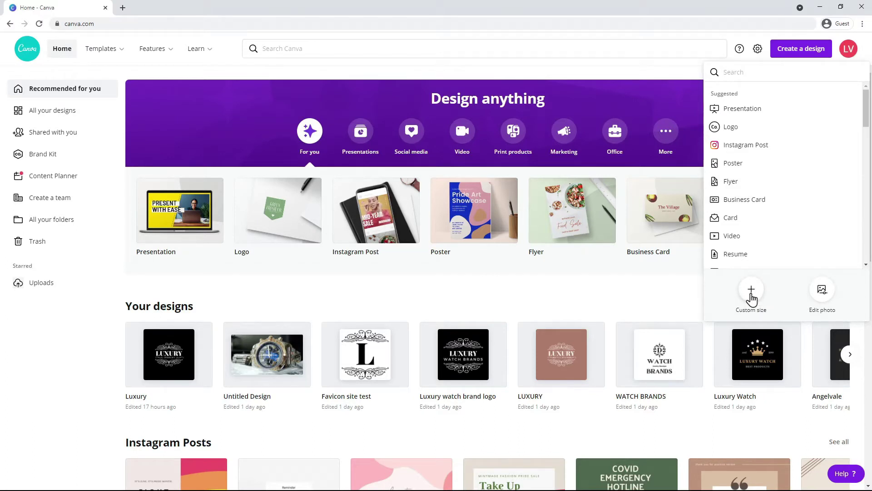
left_click(751, 291)
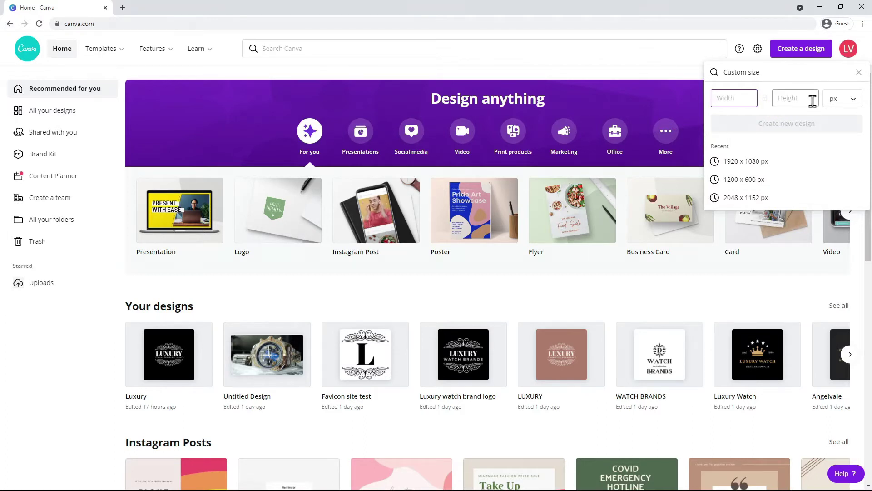
left_click(859, 74)
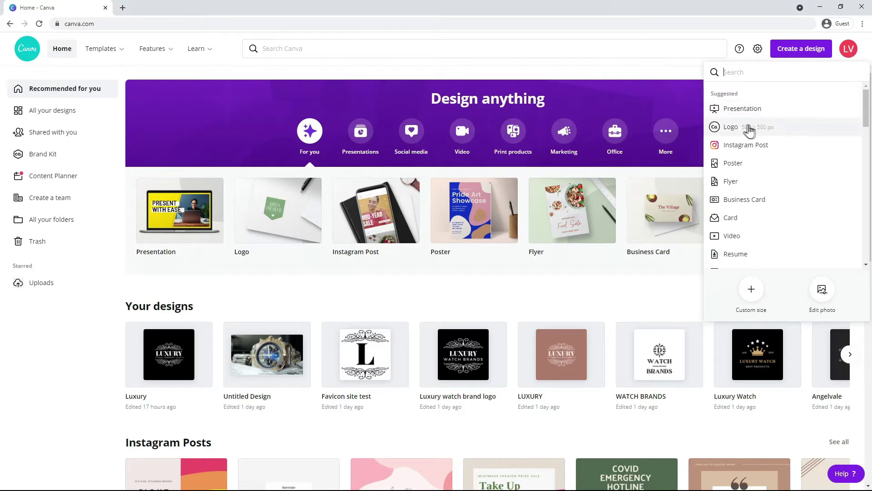
Create a new Logo design and apply the recently used Royal Company template with the gold crown
left_click(735, 128)
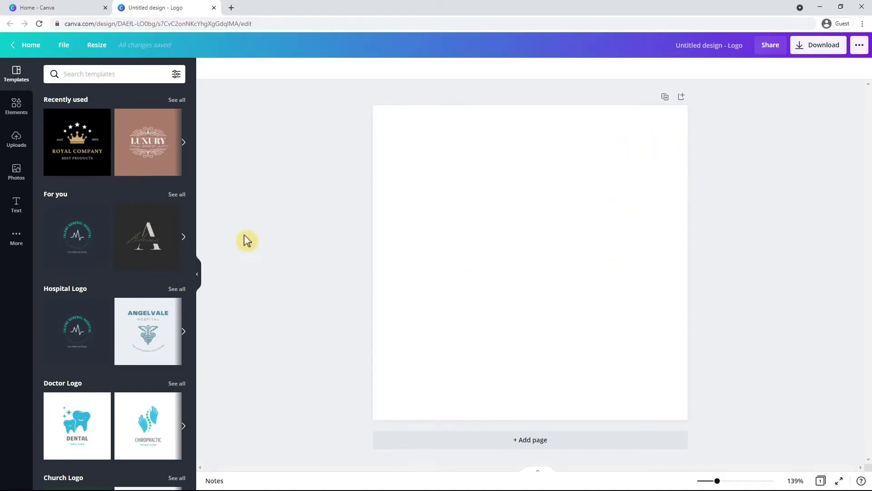
scroll(91, 182, "down", 1)
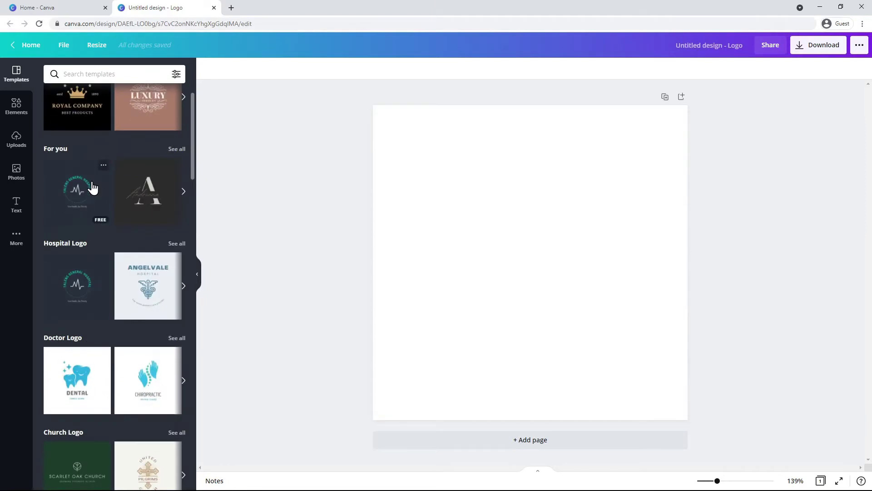
scroll(109, 199, "down", 2)
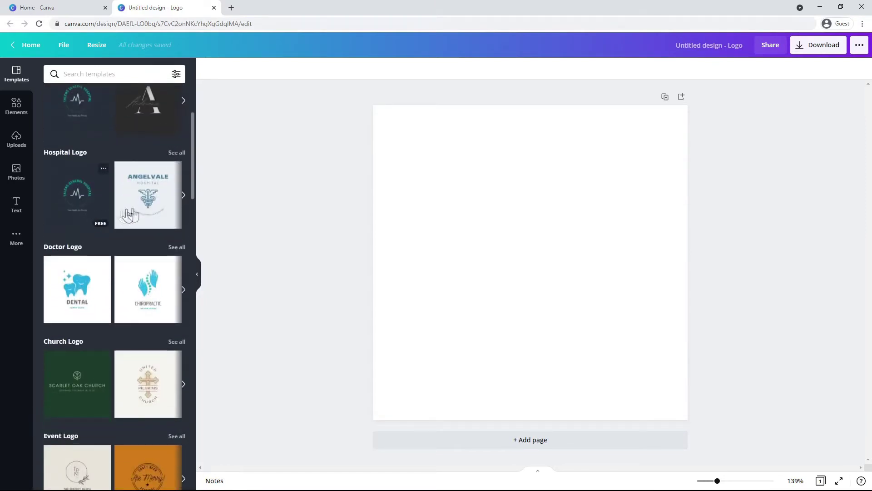
scroll(143, 210, "up", 3)
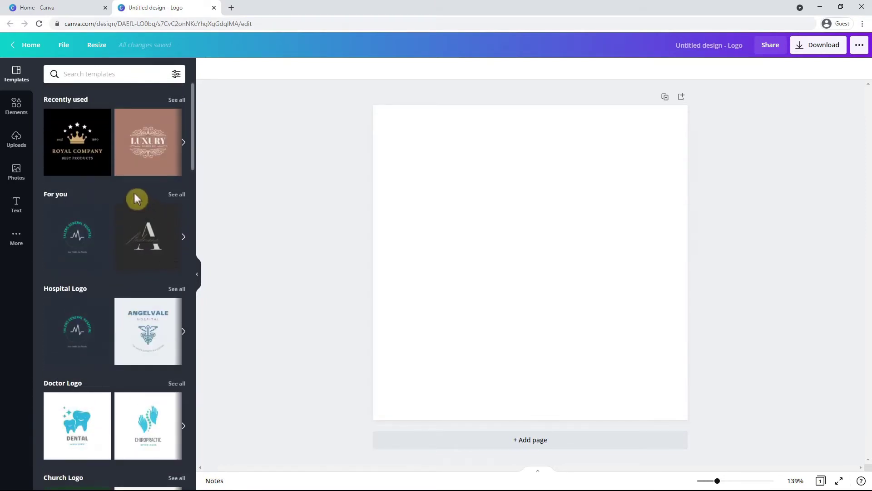
left_click(85, 150)
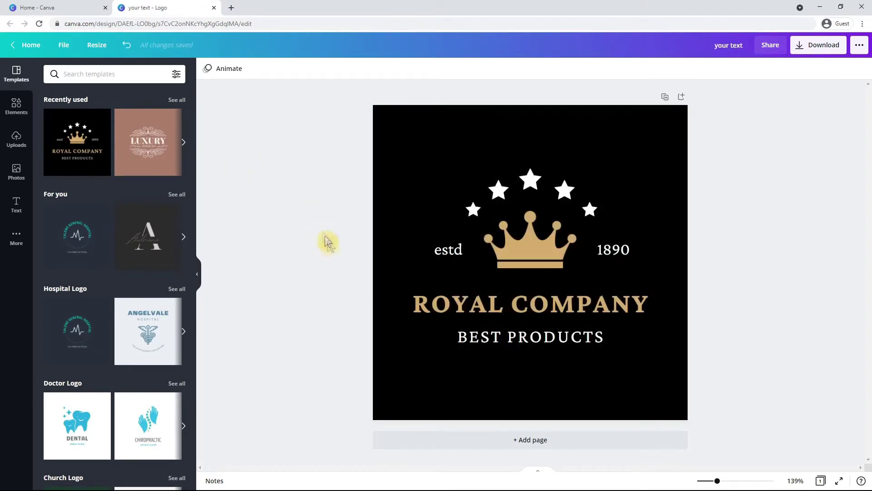
Replace the gold company name below the crown with YOUR TEXT
left_click(485, 306)
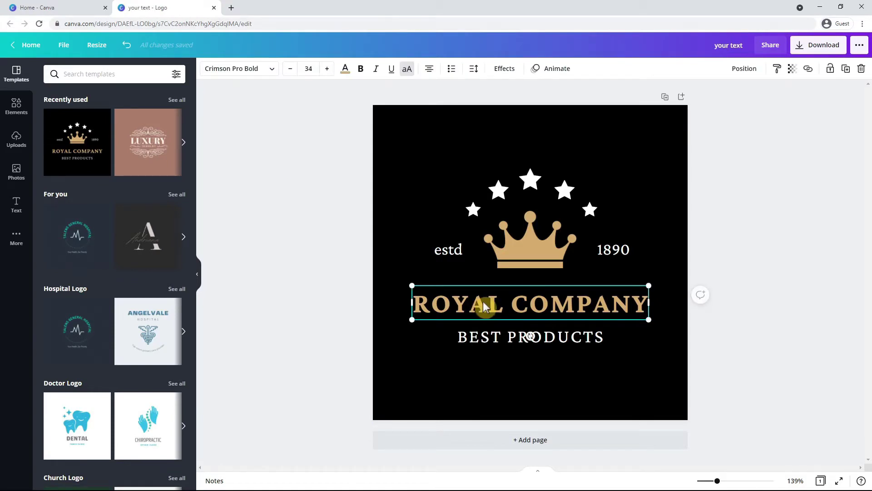
double_click(566, 305)
triple_click(566, 306)
type("Y")
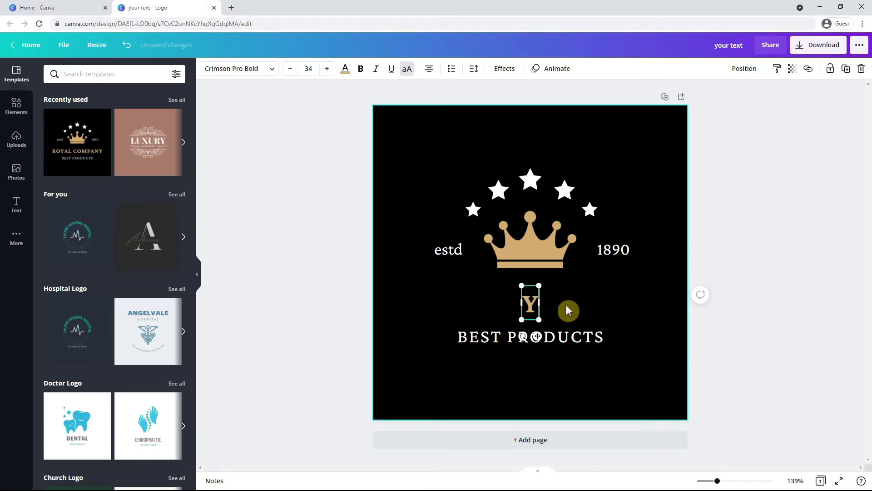
type("OUR TEXT")
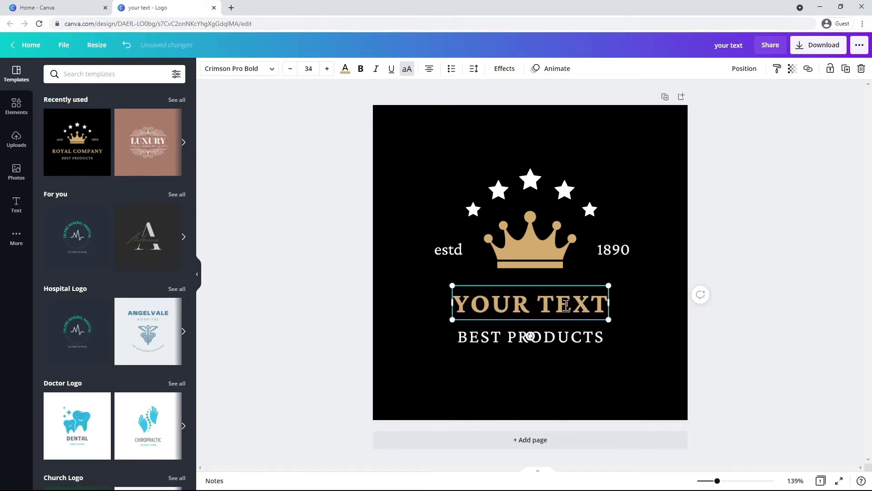
left_click(591, 415)
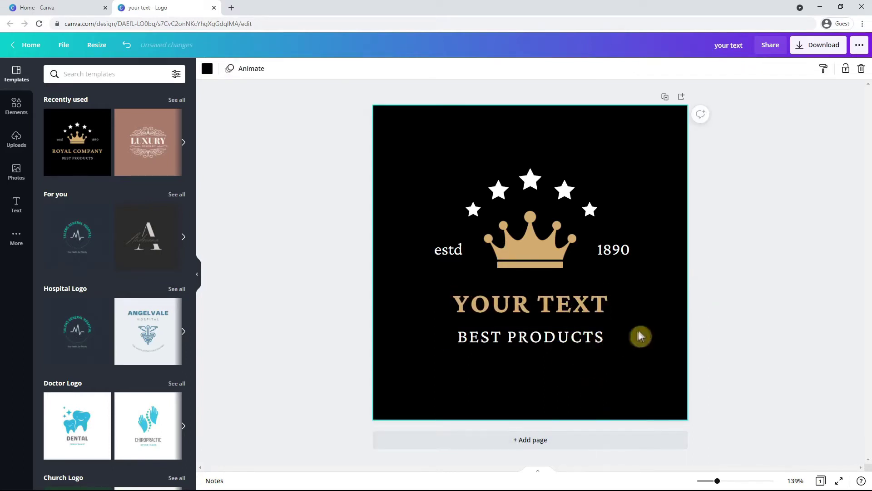
Replace the white tagline beneath the gold company name with NEW TEXT
left_click(590, 337)
left_click(591, 338)
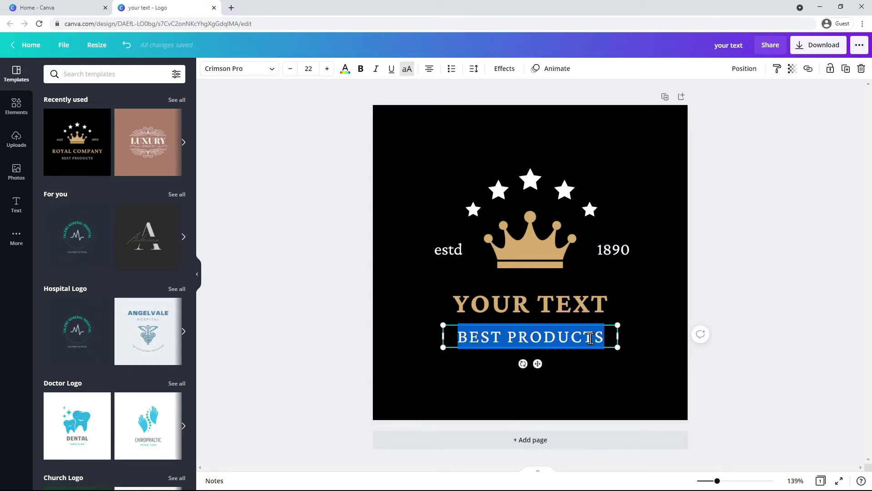
type("NEW TEXT")
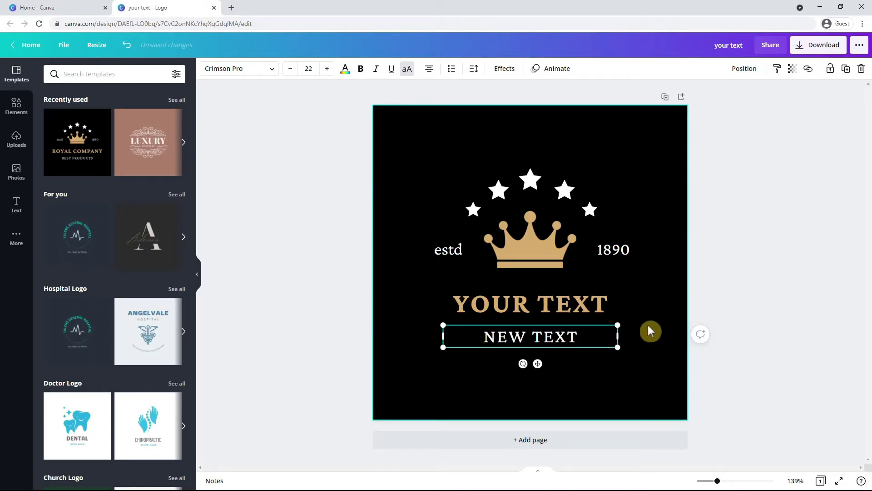
Try several default text colors on the NEW TEXT tagline, settling on coral red, and look at the custom color picker
left_click(345, 72)
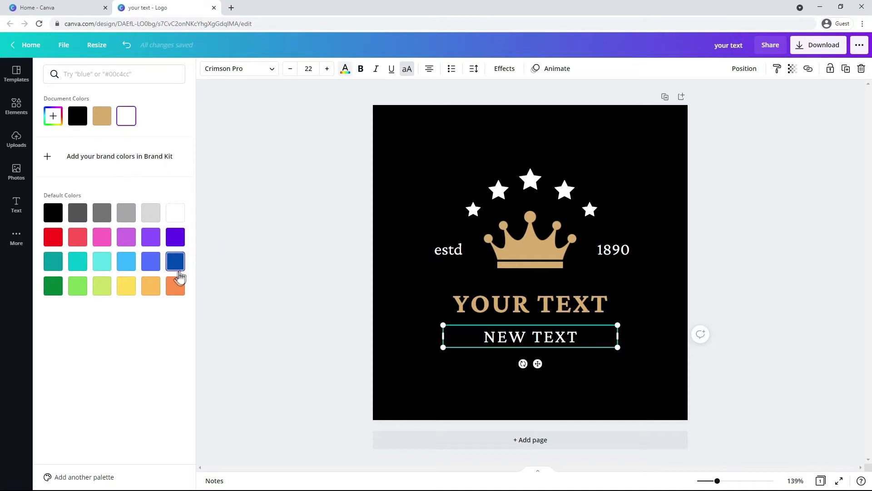
left_click(175, 286)
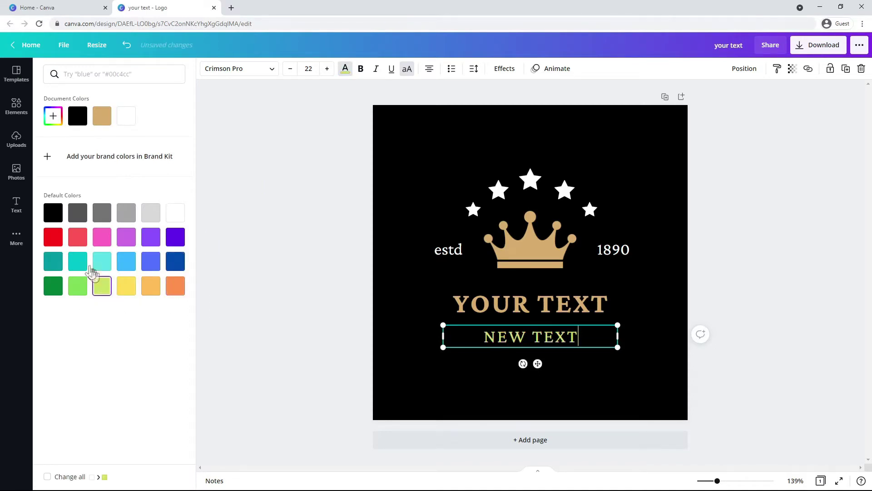
left_click(78, 238)
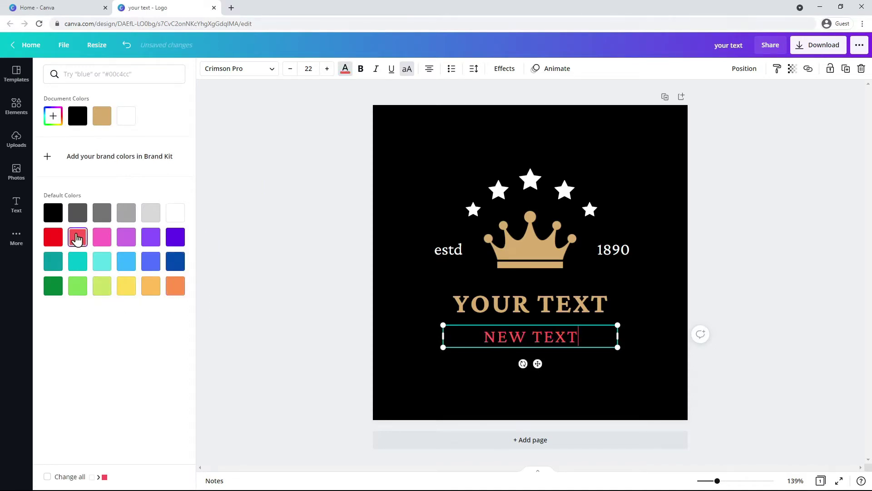
left_click(53, 117)
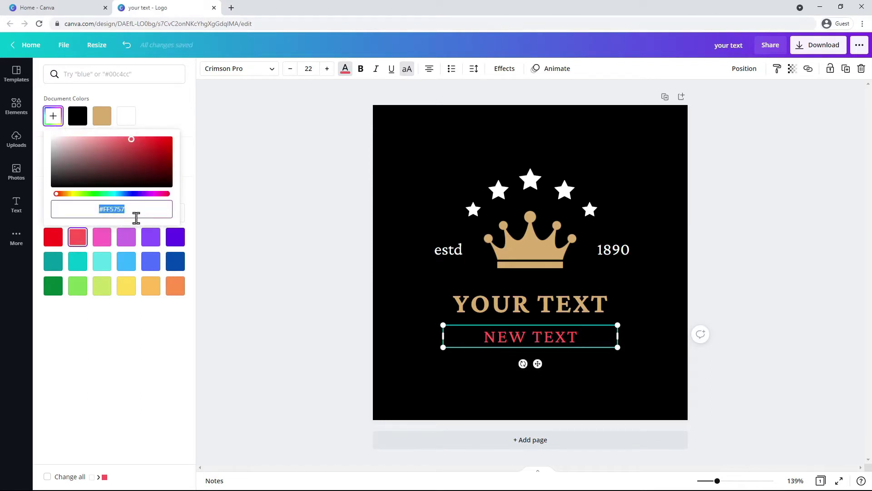
left_click(214, 163)
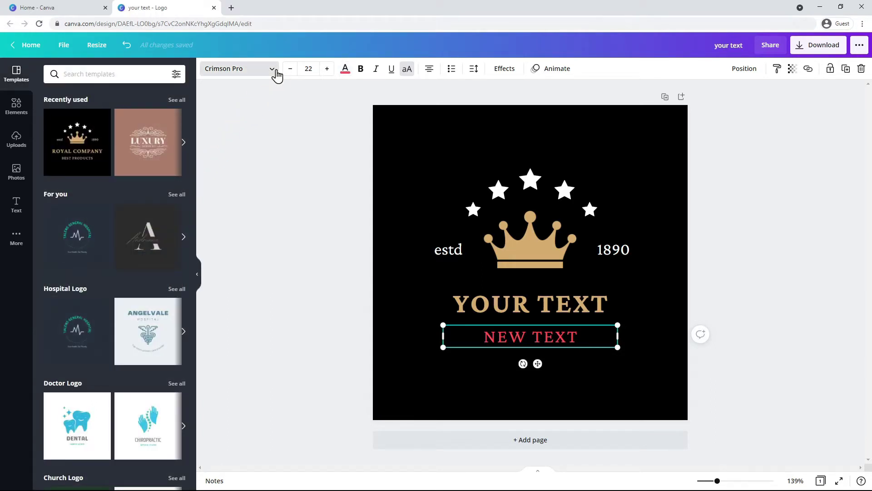
Change the font of the NEW TEXT tagline to Alegreya
left_click(272, 69)
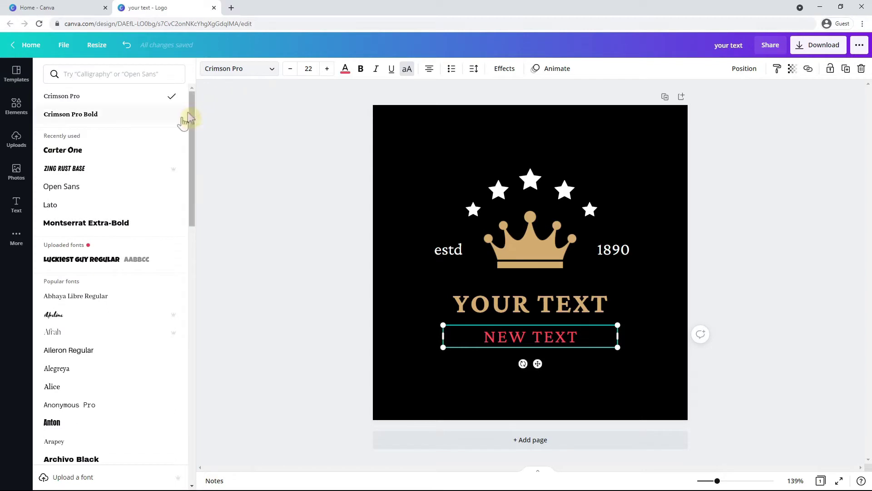
left_click(122, 191)
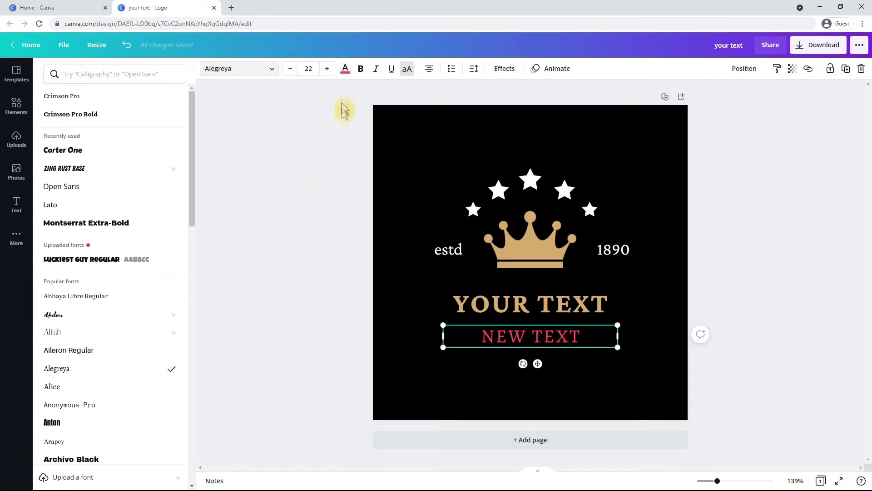
left_click(347, 135)
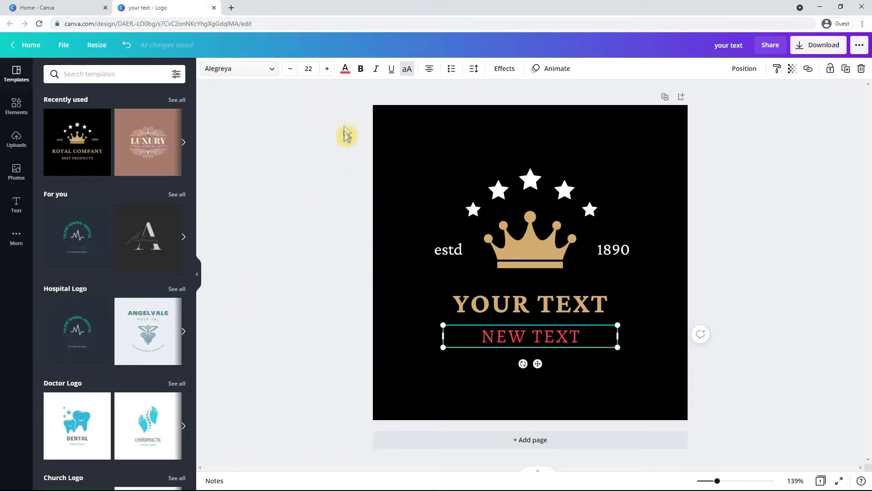
Set the text color of the NEW TEXT tagline to white
left_click(347, 71)
left_click(181, 217)
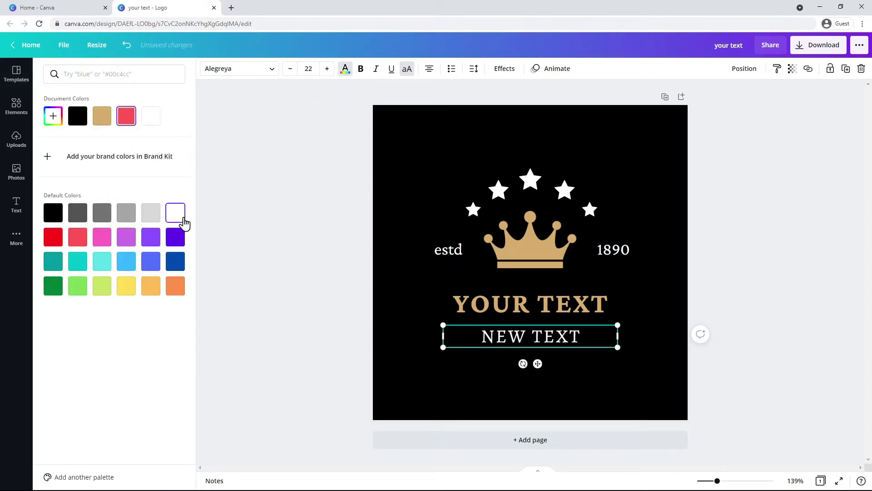
left_click(269, 251)
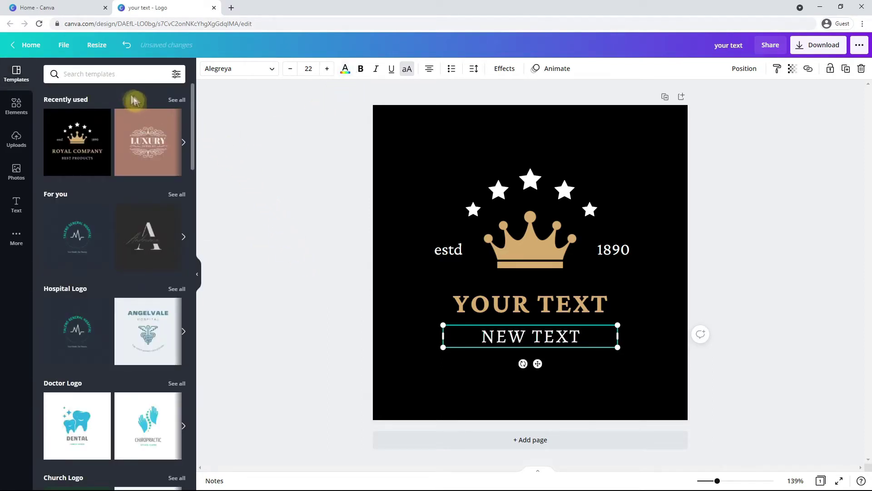
Search the logo templates for "jewelry logo"
left_click(105, 75)
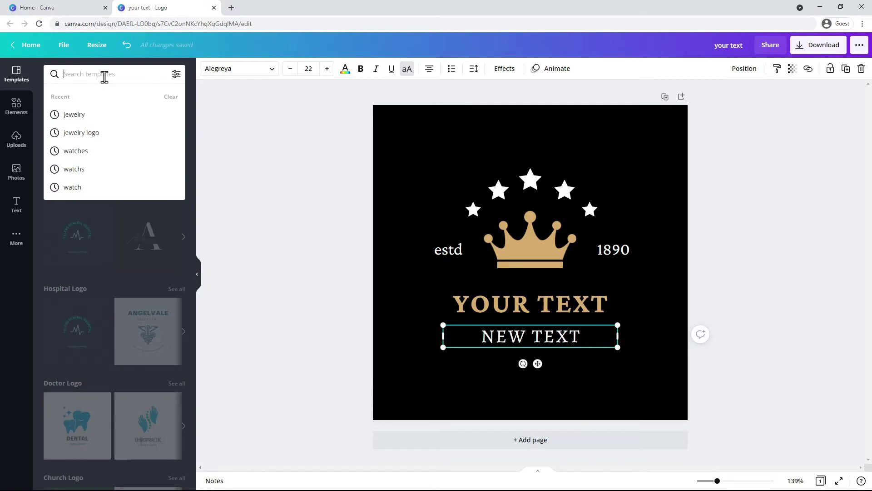
type("jewel")
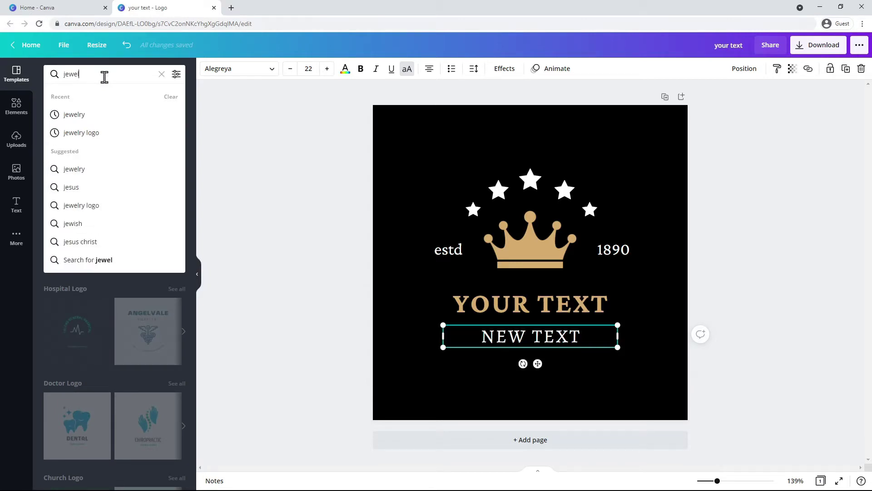
type("ry")
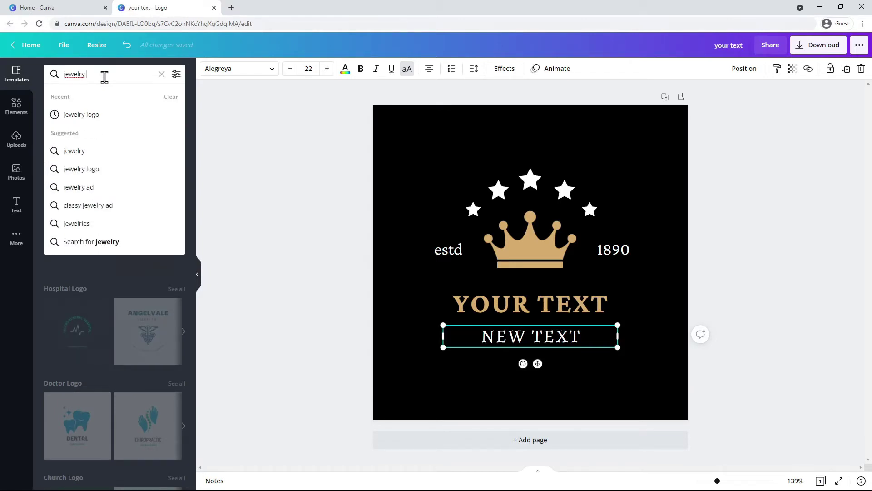
type(" logo")
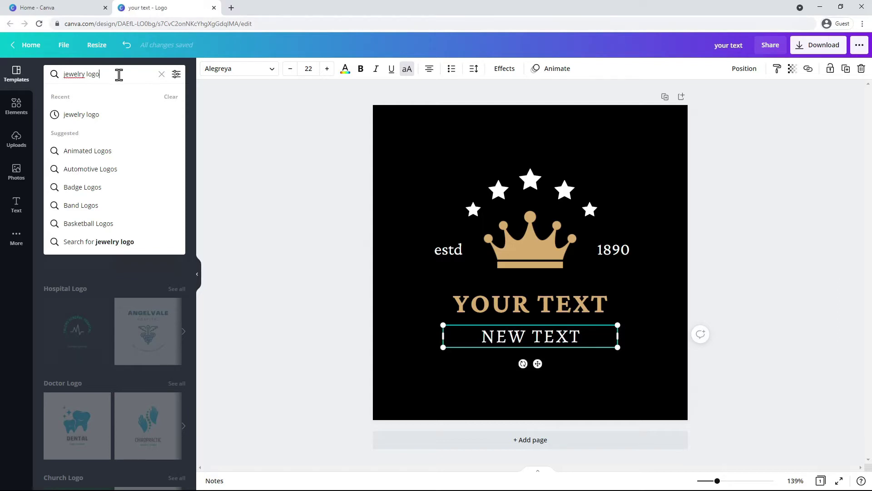
left_click_drag(92, 74, 60, 73)
key("Return")
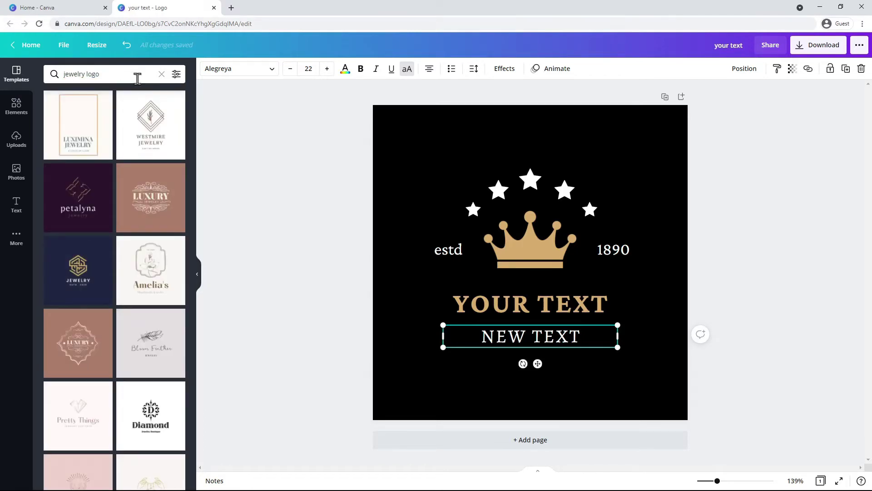
Apply the brown LUXURY template with the ornate flourishes and change its background color to black
scroll(177, 197, "down", 3)
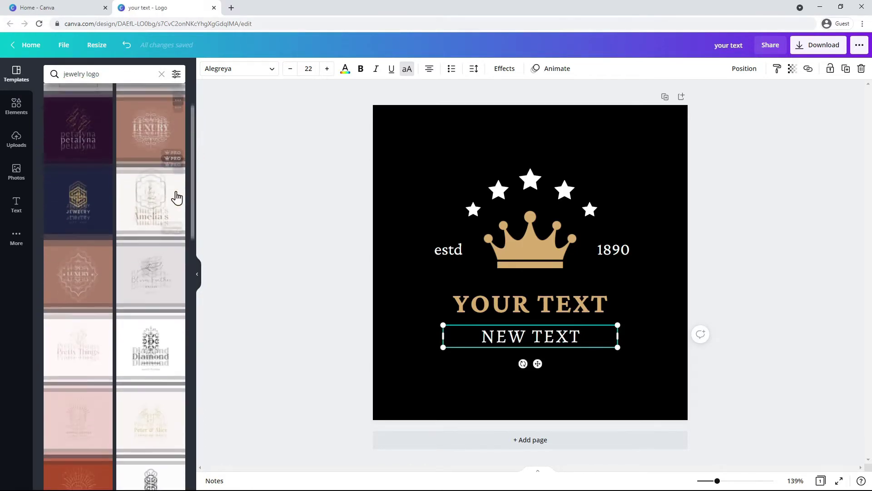
scroll(177, 197, "down", 3)
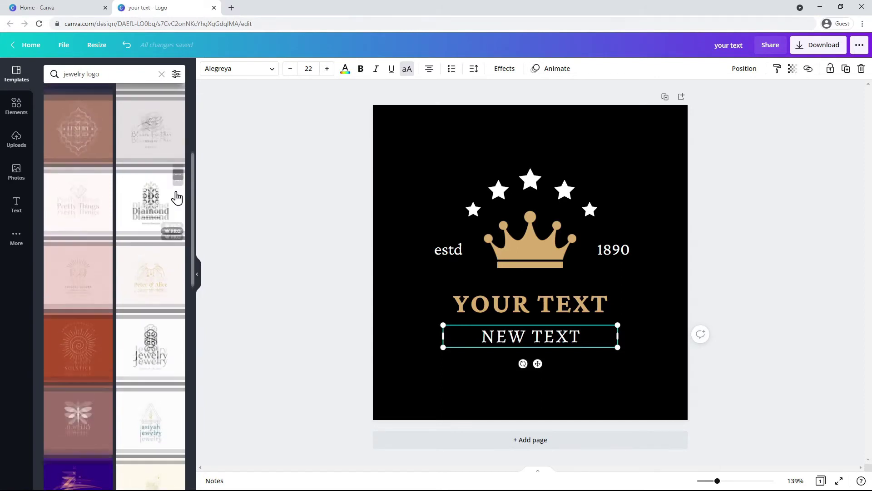
scroll(177, 198, "up", 5)
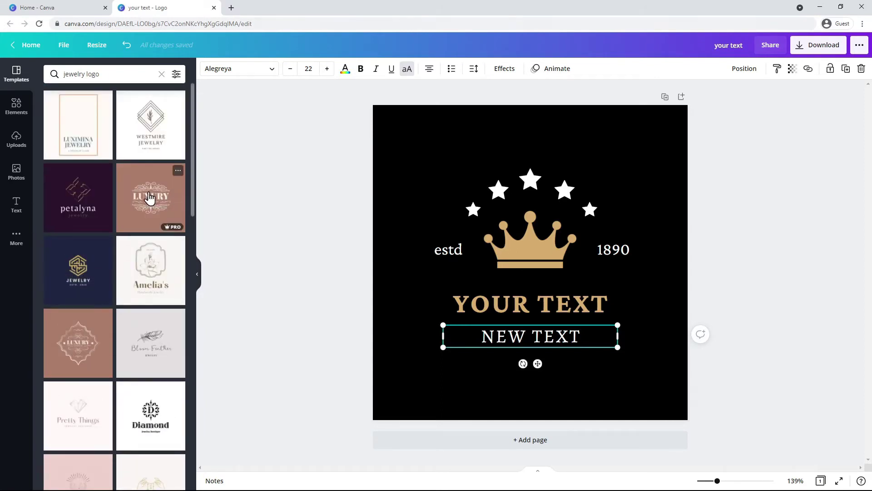
left_click(150, 197)
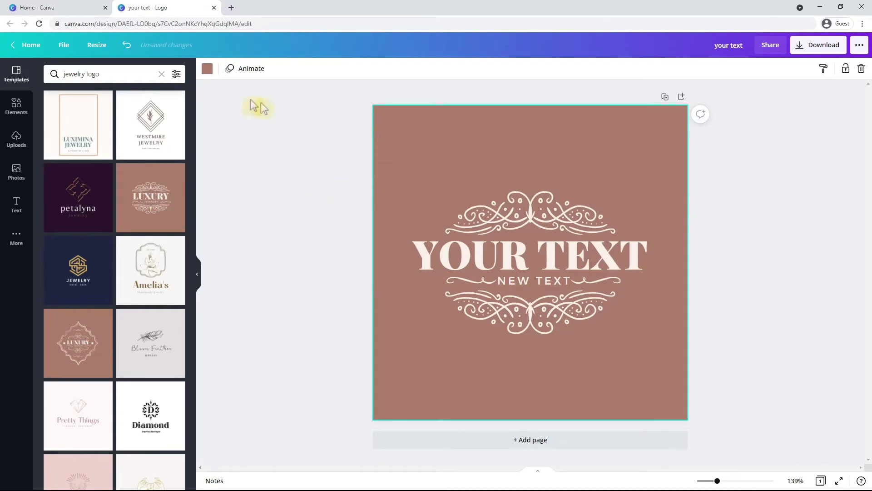
left_click(206, 71)
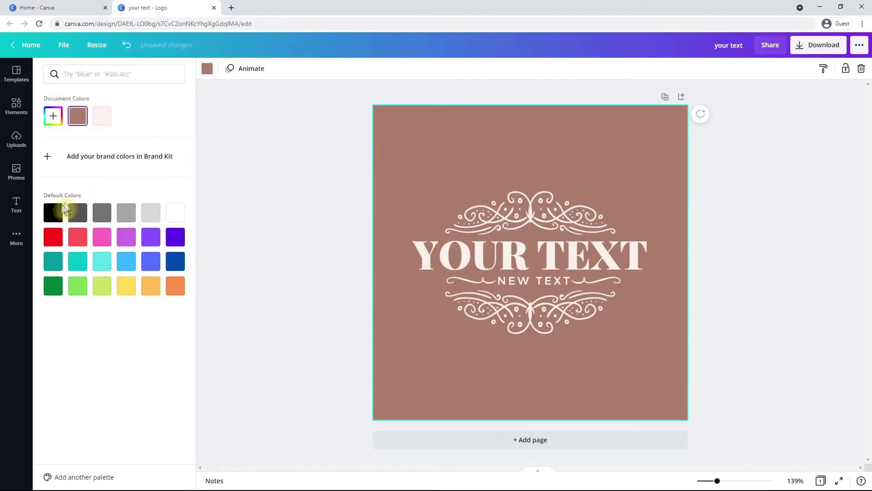
left_click(48, 217)
Select all of the logo's text and ornaments and enlarge them together from the corners
mouse_move(404, 141)
left_mouse_down()
mouse_move(619, 385)
mouse_move(679, 347)
left_mouse_up()
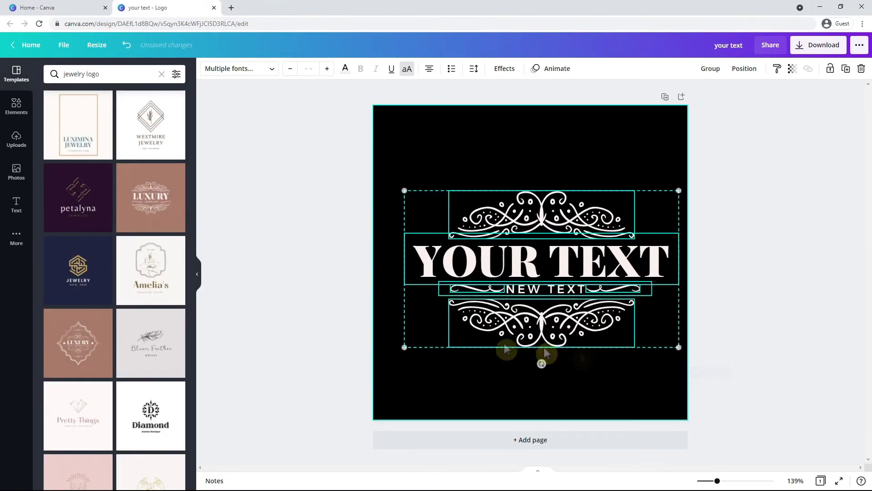
left_click_drag(398, 347, 385, 358)
left_click(432, 327)
Replace the large YOUR TEXT heading between the ornaments with LUXURY
left_click(399, 249)
left_click(405, 253)
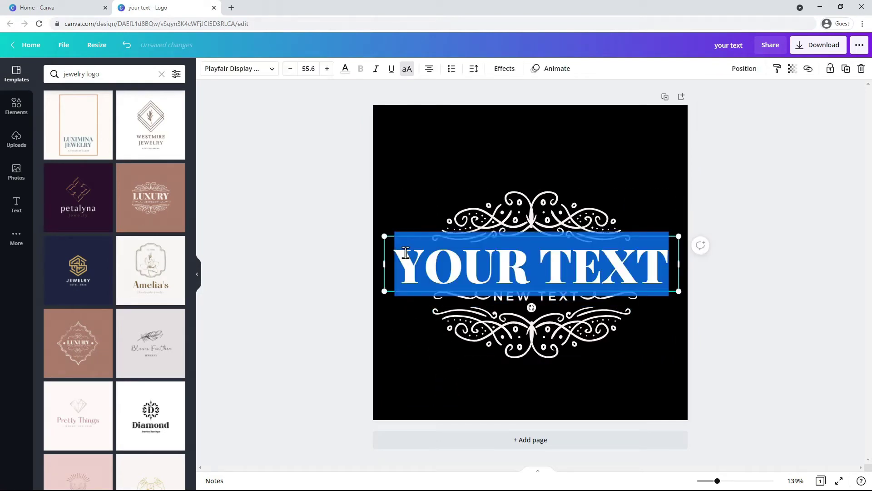
type("LUXURY")
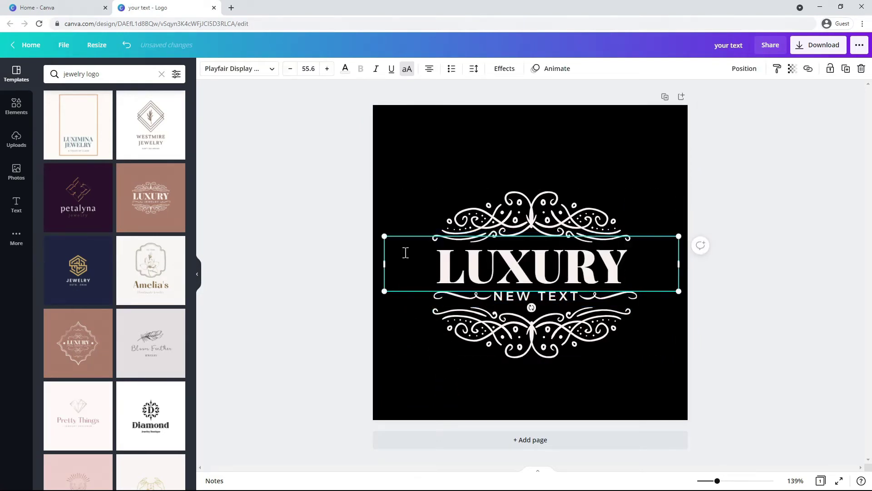
left_click(500, 392)
Shrink the LUXURY heading slightly and center it between the upper and lower ornaments
left_click(644, 274)
left_click_drag(679, 293, 650, 285)
left_click_drag(384, 285, 395, 283)
left_click_drag(486, 264, 498, 264)
Replace the NEW TEXT tagline below the LUXURY heading with WATCH BRANDS
double_click(509, 298)
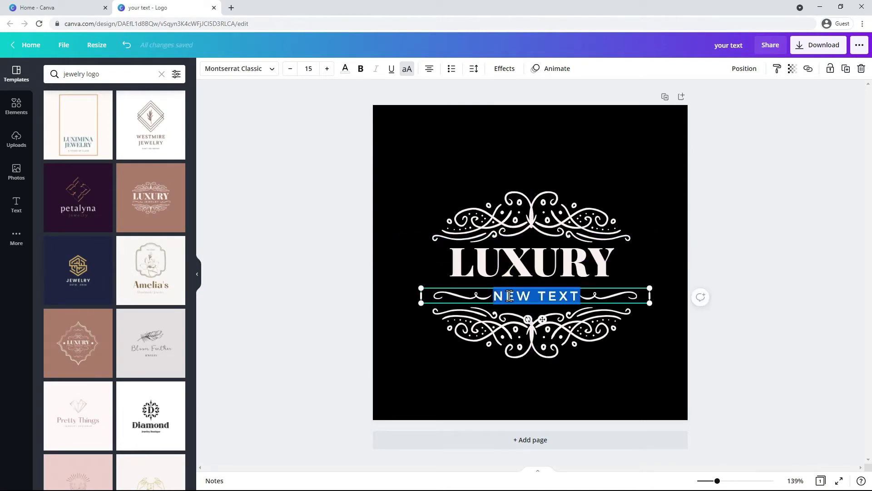
type("WATCH B")
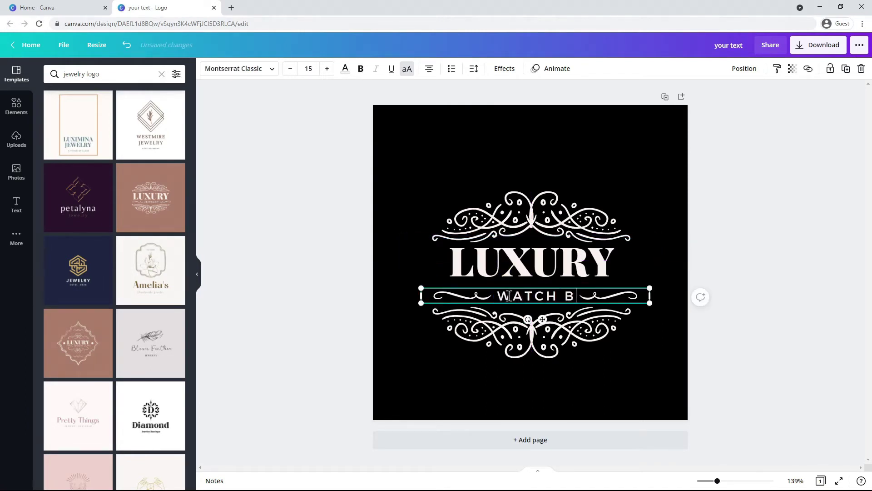
type("RANDS")
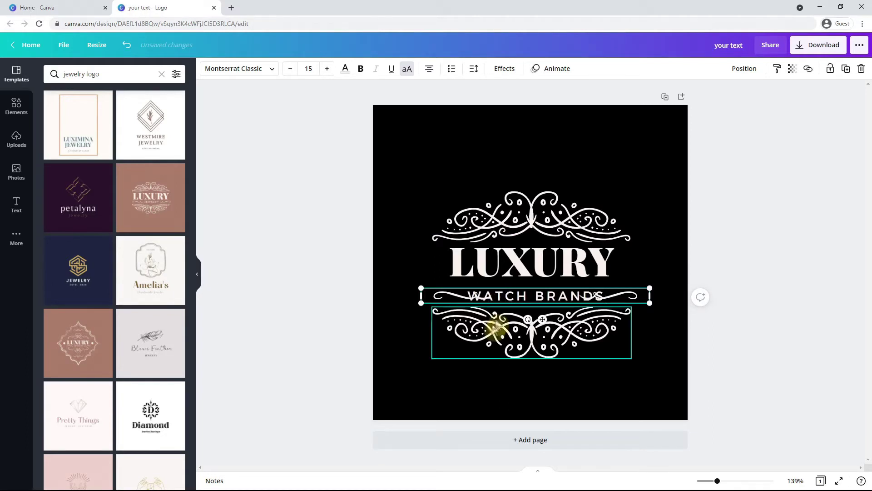
left_click(457, 396)
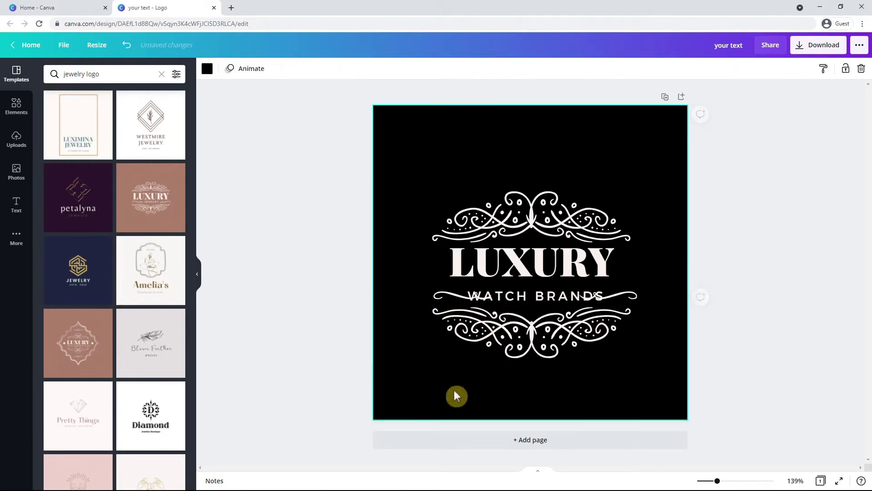
Delete the two small curved flourishes that overlap the ends of the WATCH BRANDS tagline
right_click(438, 300)
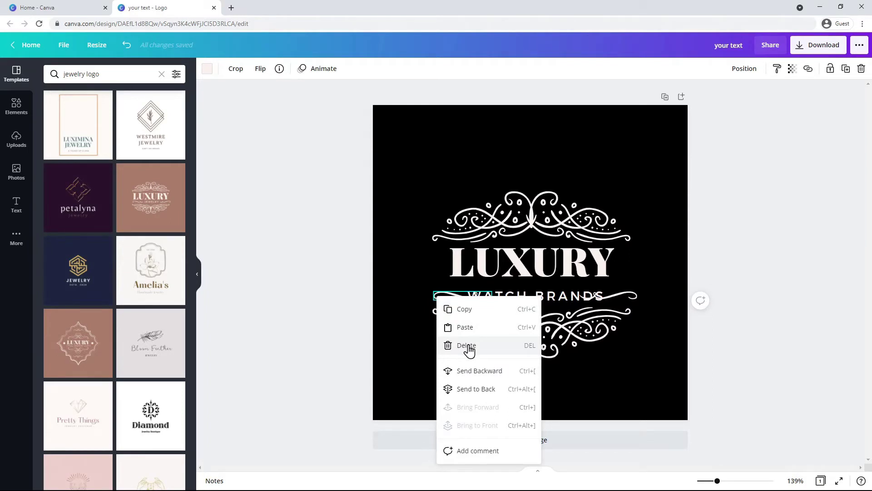
left_click(467, 346)
left_click(635, 298)
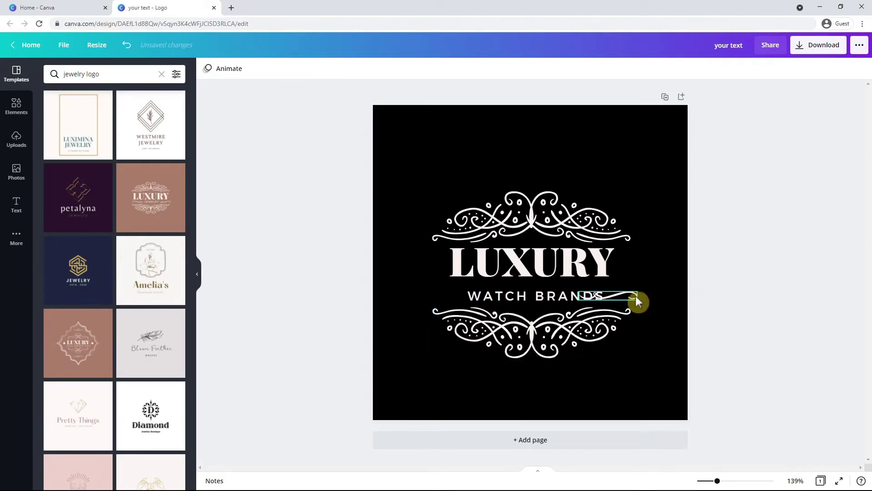
key("Delete")
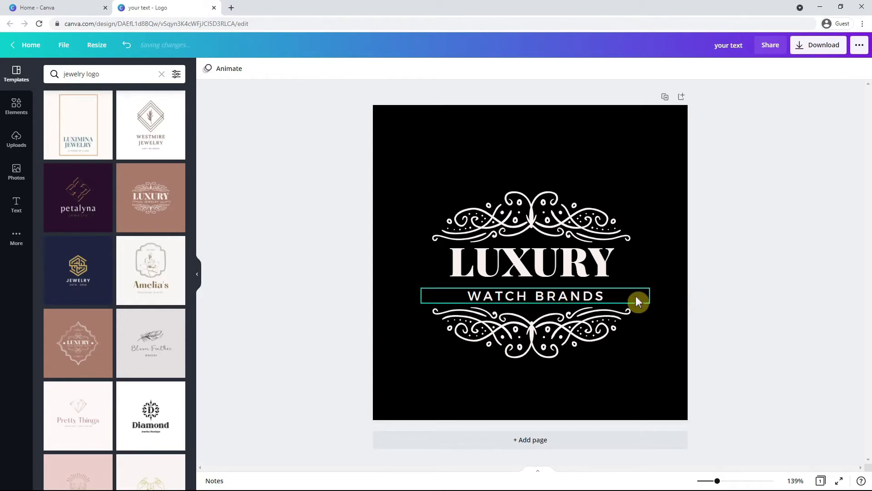
Enlarge the WATCH BRANDS tagline from both sides so it stays centered under the LUXURY heading
left_click(470, 296)
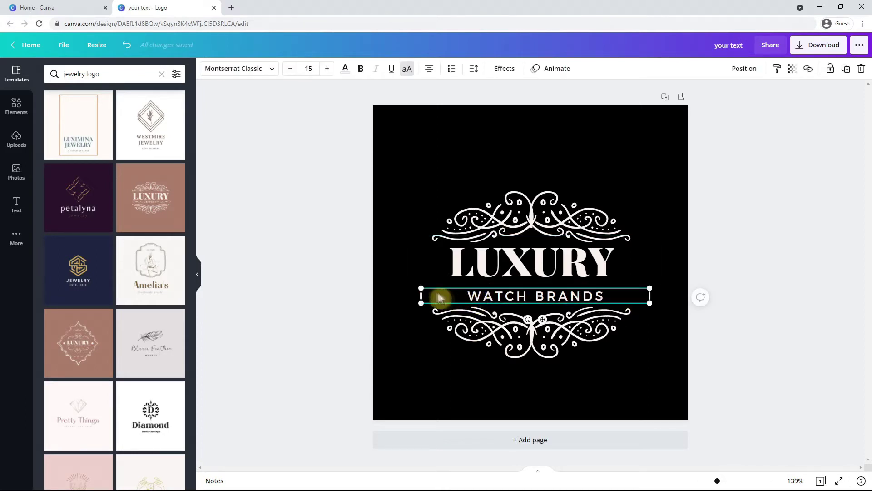
left_click_drag(422, 288, 397, 286)
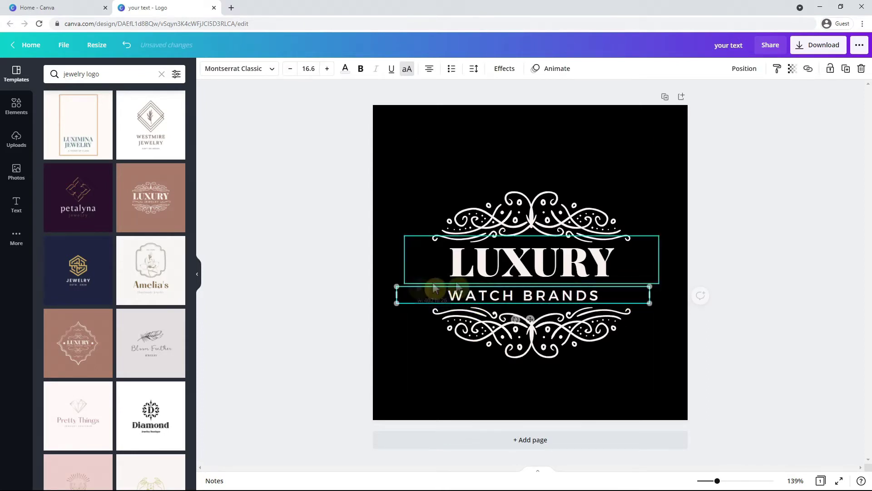
left_click_drag(650, 287, 668, 286)
Select the heading, tagline and both ornaments and enlarge them together toward the upper right of the canvas
left_click_drag(613, 386, 371, 175)
left_click_drag(668, 176, 691, 177)
left_click(759, 178)
Move the upper ornament slightly up and the lower one slightly down, and enlarge the whole logo to fill more of the canvas
left_click_drag(494, 198, 493, 190)
left_click_drag(525, 344, 529, 348)
left_click_drag(746, 359, 411, 179)
left_click_drag(688, 156, 701, 153)
left_click_drag(372, 363, 360, 372)
left_click(795, 247)
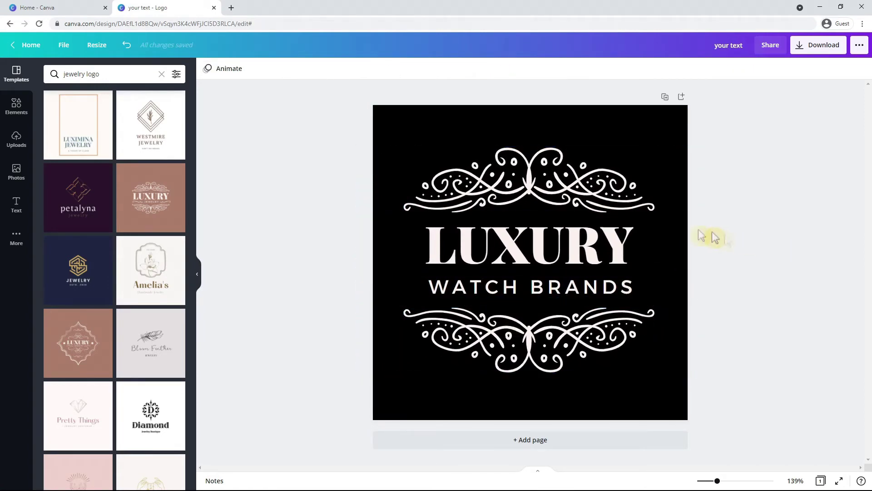
Add a solid circle from the Lines & Shapes elements and place it over the middle of the logo
left_click(15, 108)
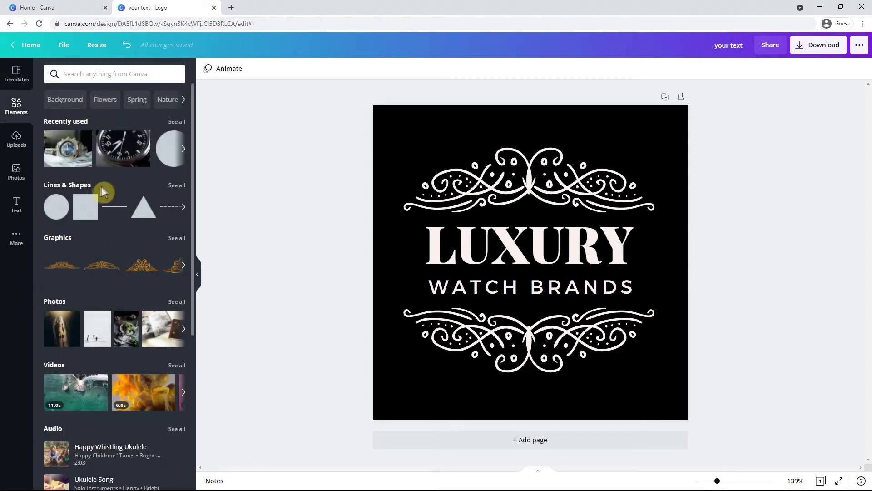
left_click(178, 186)
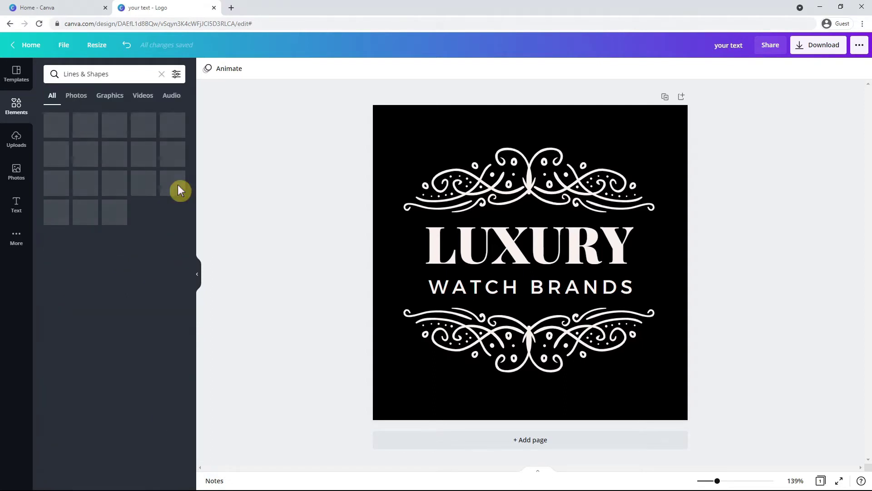
left_click_drag(192, 181, 193, 195)
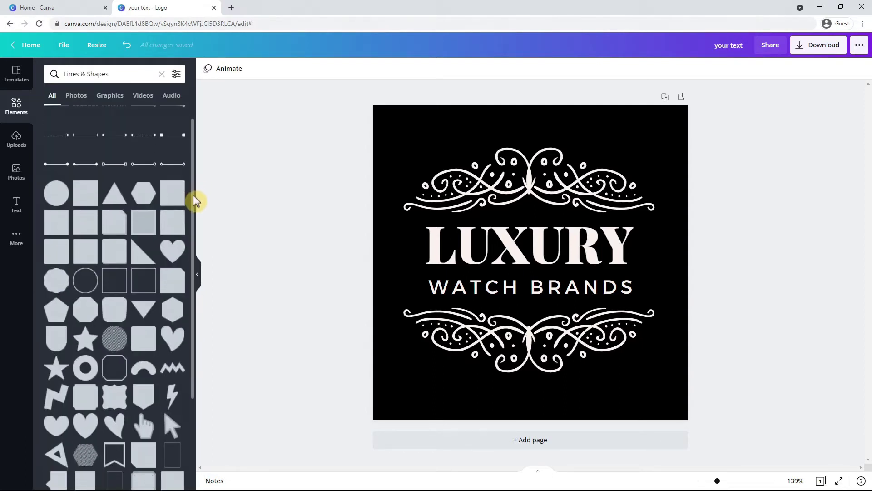
left_click(51, 198)
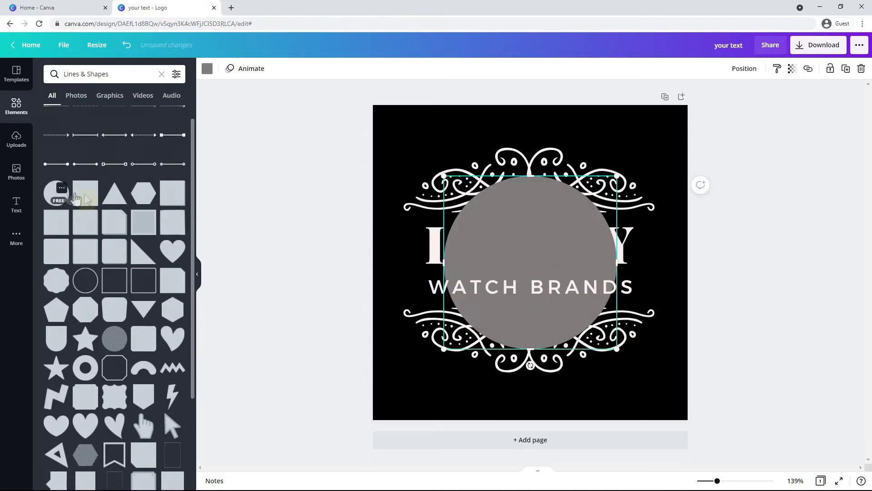
mouse_move(505, 251)
left_mouse_down()
mouse_move(512, 224)
mouse_move(491, 214)
mouse_move(481, 230)
mouse_move(500, 260)
left_mouse_up()
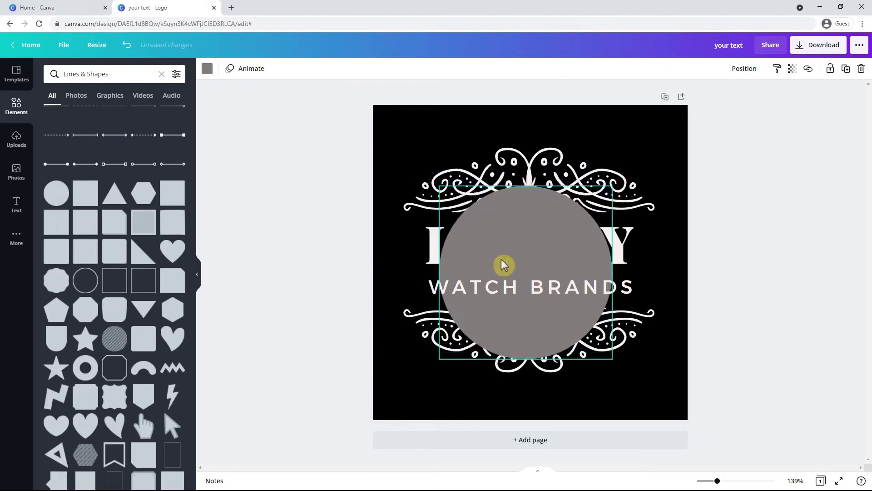
Send the circle backward layer by layer until it sits behind the logo's text and ornaments
left_click(738, 76)
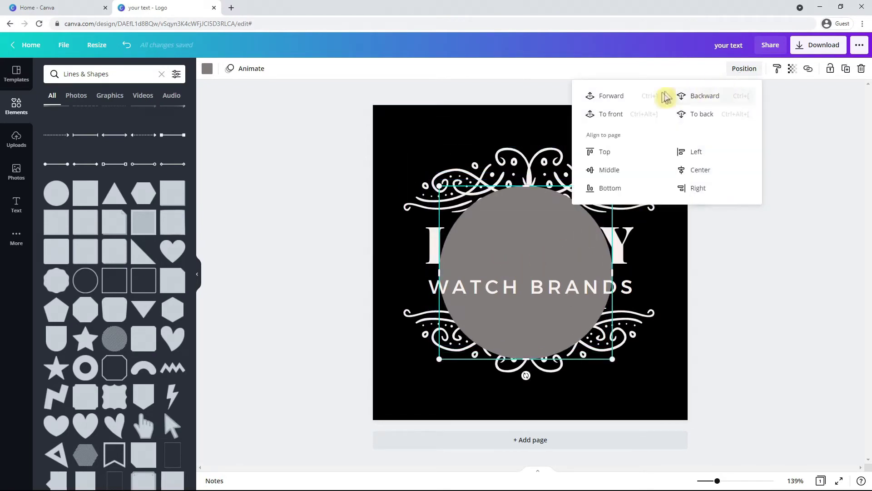
left_click(624, 100)
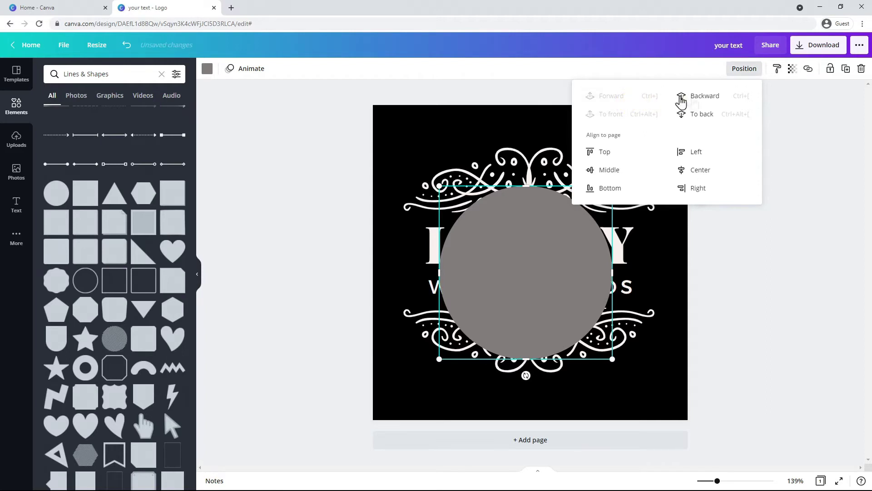
left_click(721, 101)
left_click(721, 100)
left_click(721, 101)
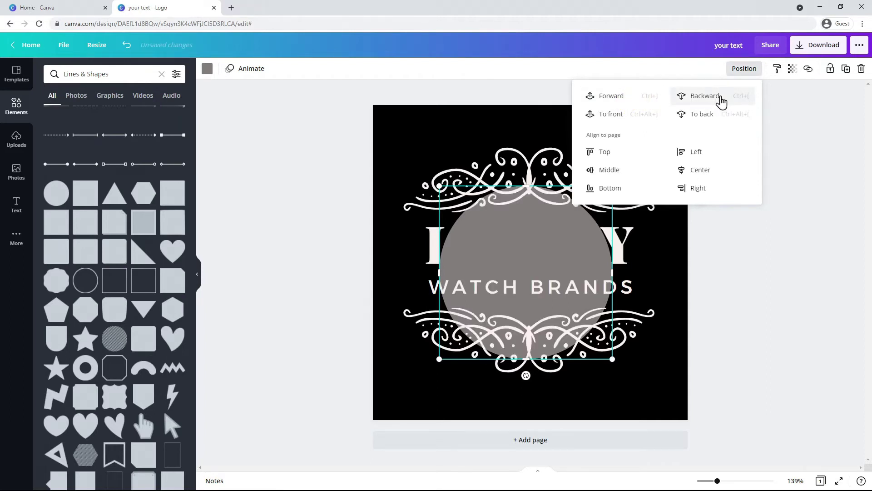
left_click(722, 101)
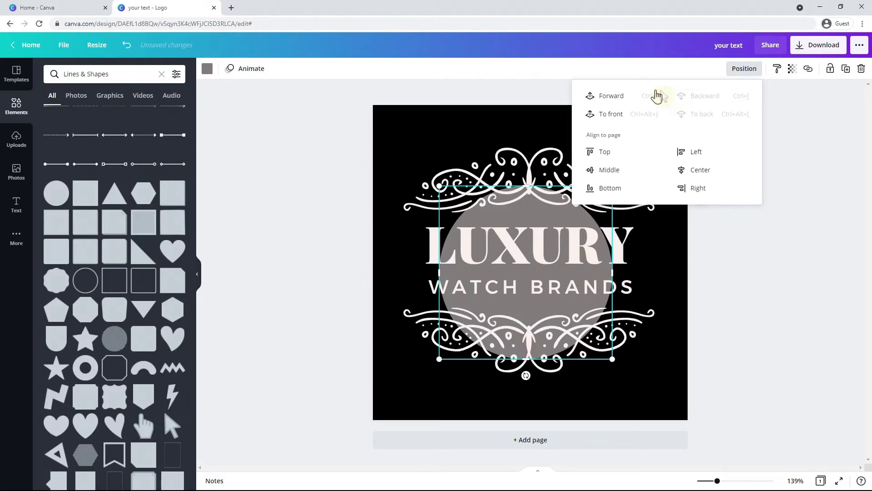
Bring the circle forward layer by layer until it covers the text and ornaments again
left_click(618, 97)
left_click(618, 98)
left_click(620, 98)
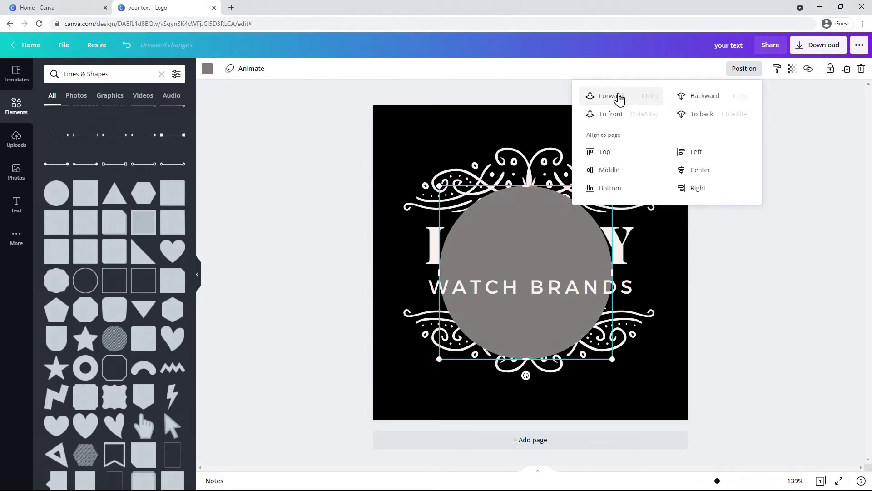
left_click(620, 97)
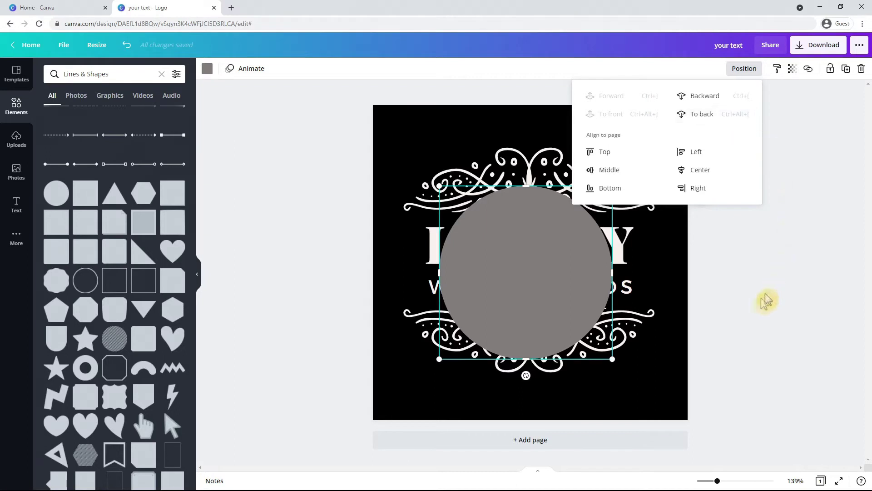
Try violet, dark blue and orange fills on the circle, and delete the circle from the logo
left_click(512, 284)
left_click(207, 69)
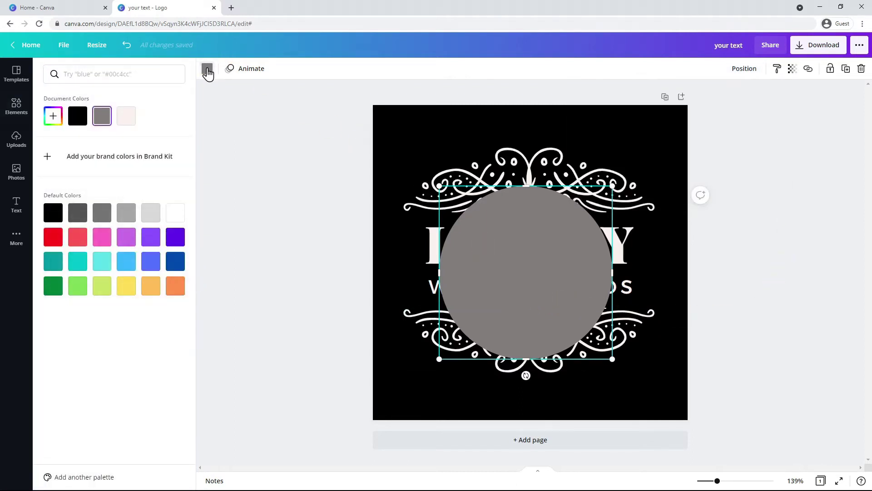
left_click(179, 241)
left_click(178, 262)
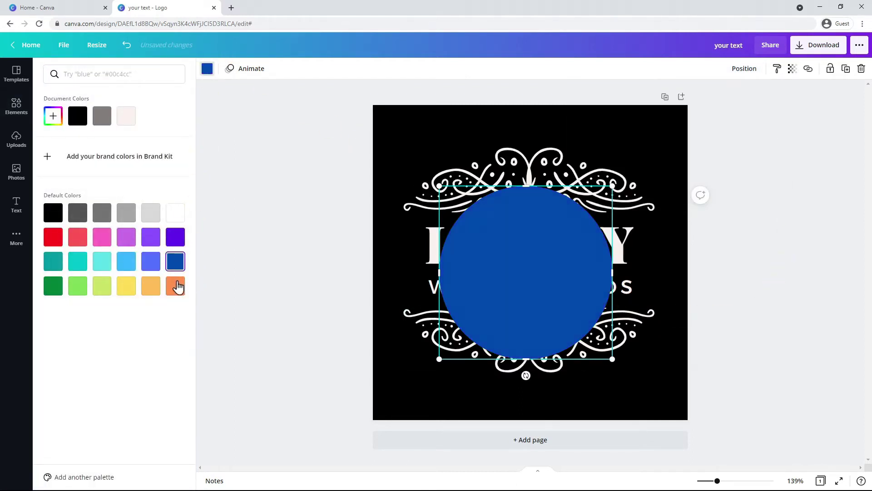
left_click(177, 286)
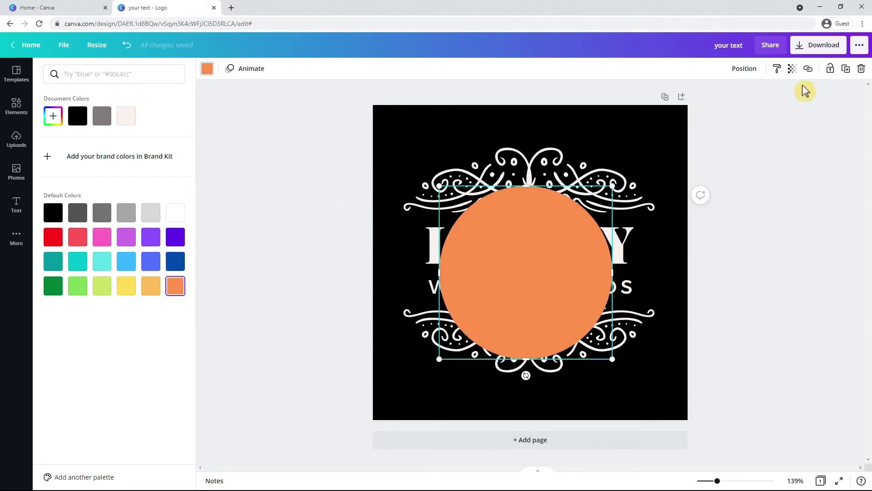
key("Escape")
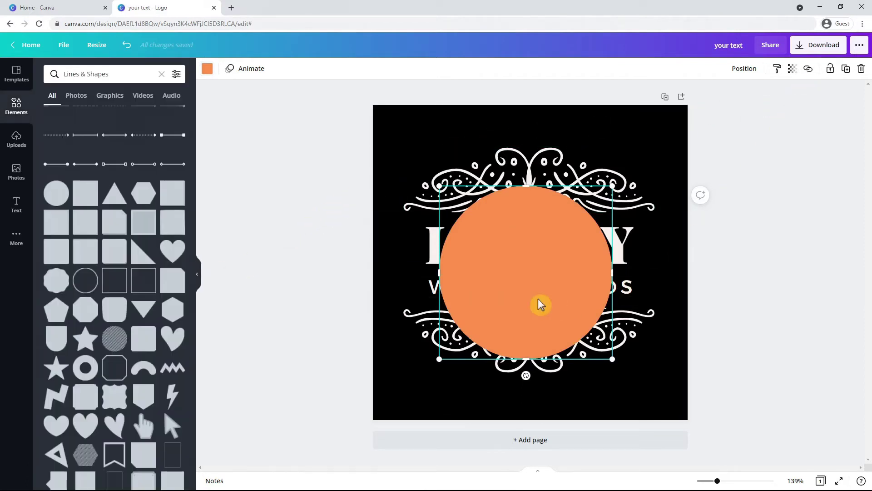
key("Delete")
Recolor the upper ornament and the LUXURY heading pure white
left_click(492, 176)
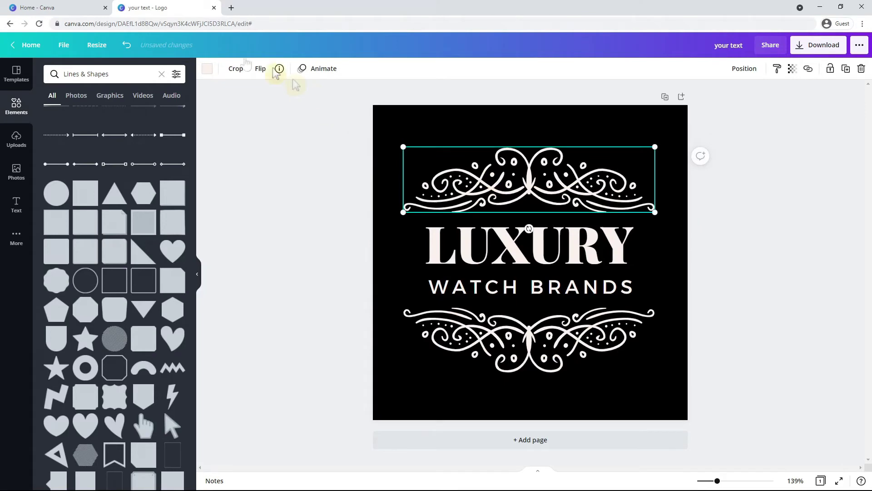
left_click(207, 68)
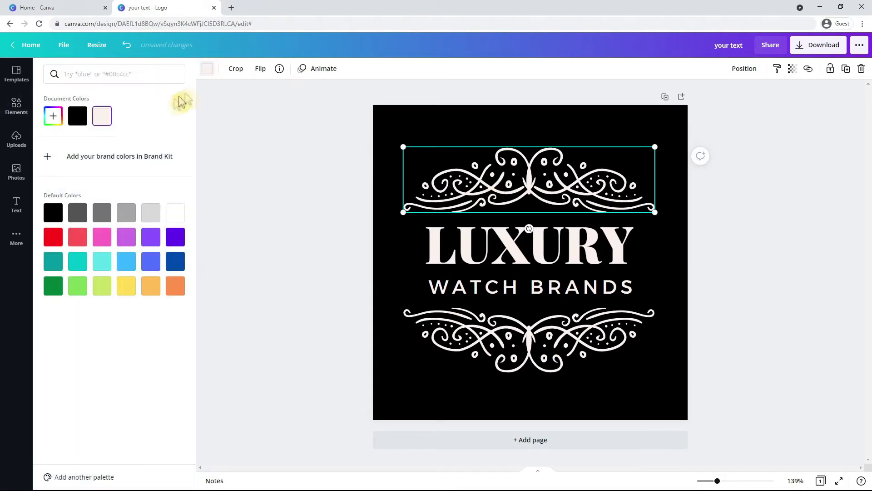
left_click(176, 213)
left_click(504, 248)
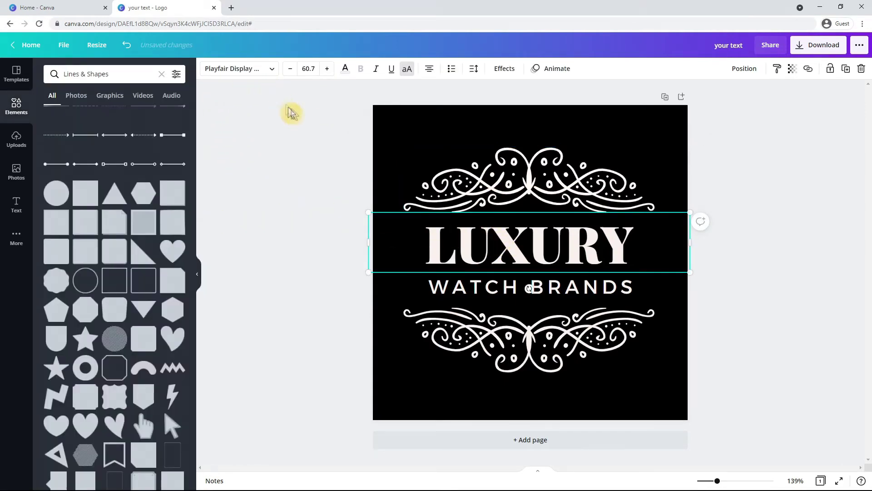
left_click(346, 69)
left_click(175, 213)
Recolor the WATCH BRANDS tagline and the lower ornament pure white
left_click(498, 290)
left_click(175, 213)
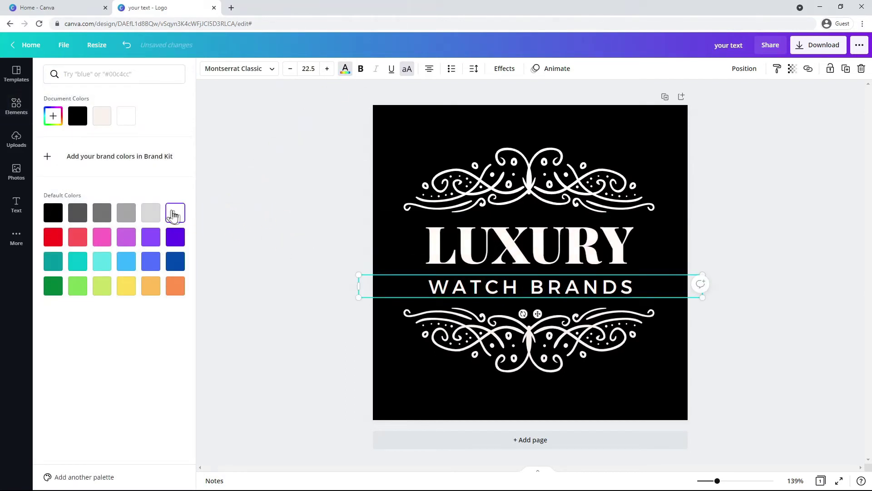
left_click(454, 331)
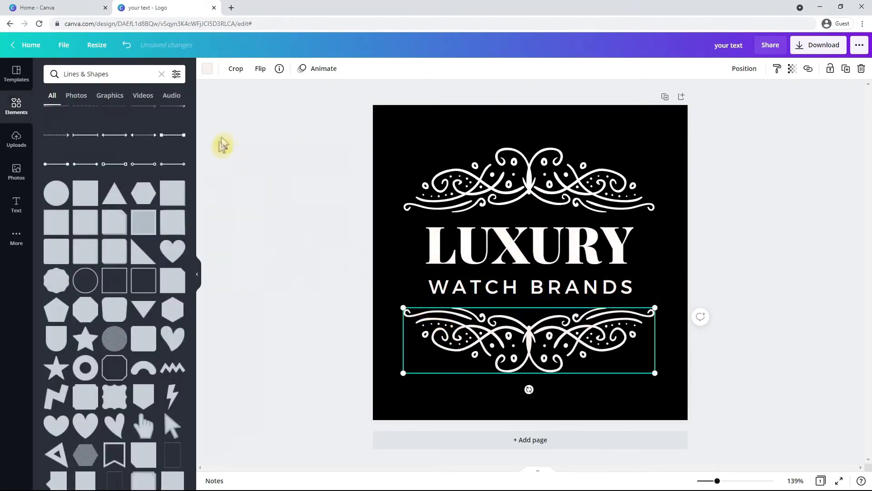
left_click(207, 68)
left_click(176, 213)
left_click(298, 206)
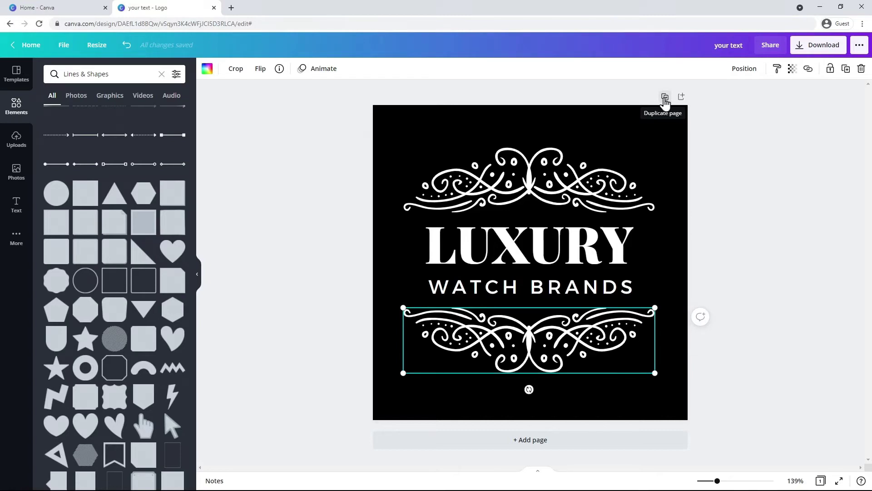
Duplicate the logo page and set the background of the copy to white
left_click(664, 97)
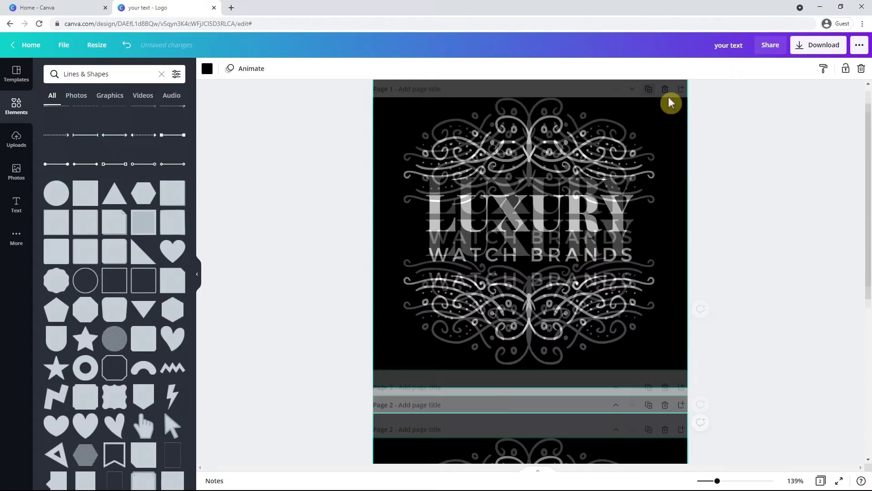
left_click(205, 69)
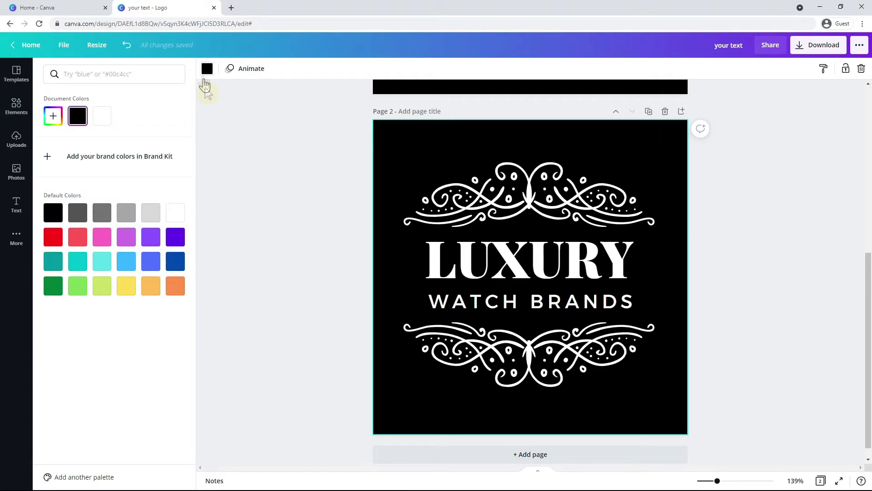
left_click(177, 216)
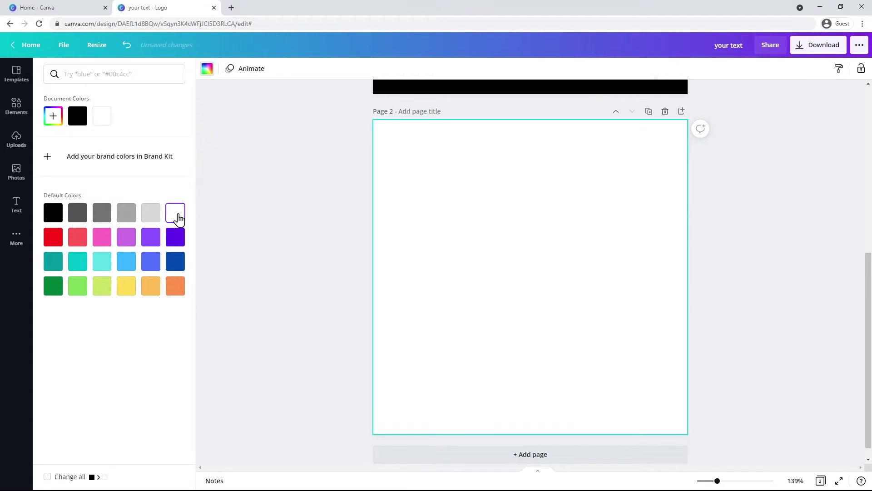
Recolor the upper ornament and the LUXURY heading on page 2 black
left_click(495, 199)
left_click(207, 68)
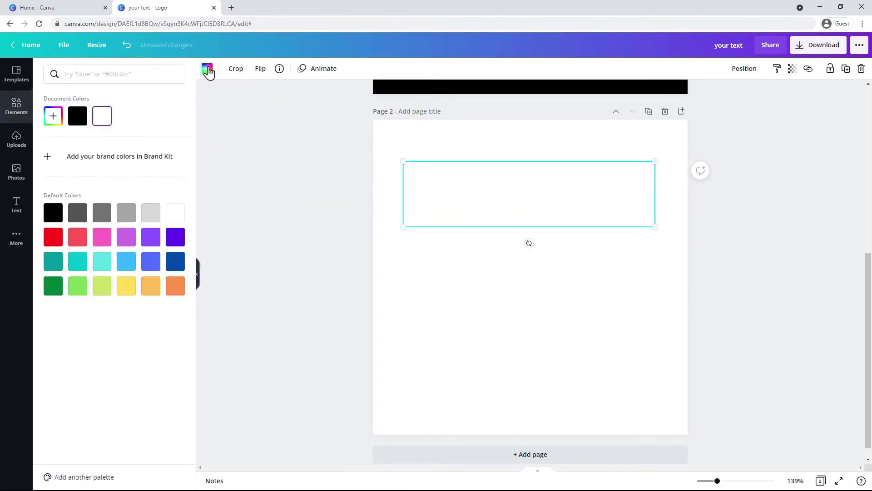
left_click(78, 116)
left_click(515, 281)
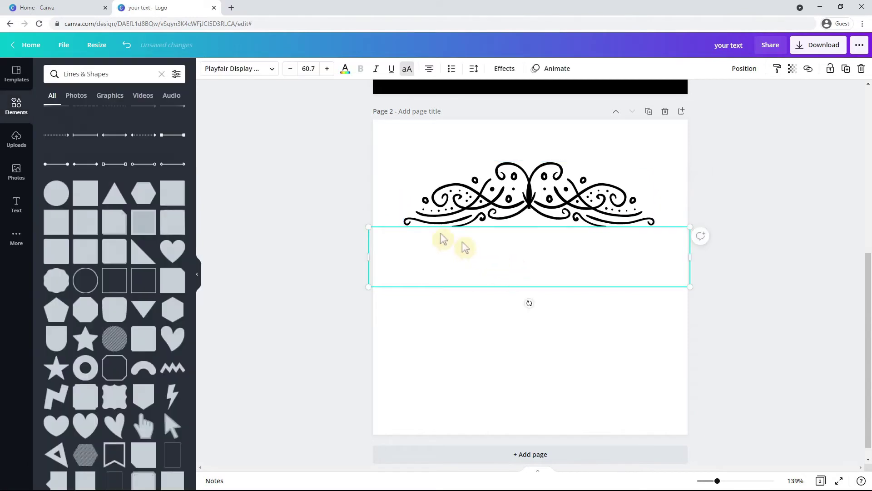
left_click(345, 69)
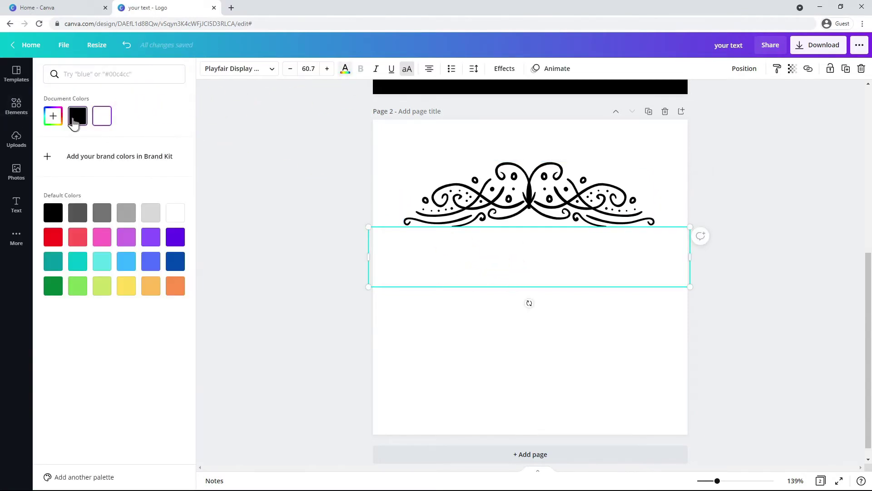
left_click(78, 116)
Recolor the WATCH BRANDS tagline and the lower ornament on page 2 black
left_click(483, 311)
left_click(78, 116)
left_click(520, 345)
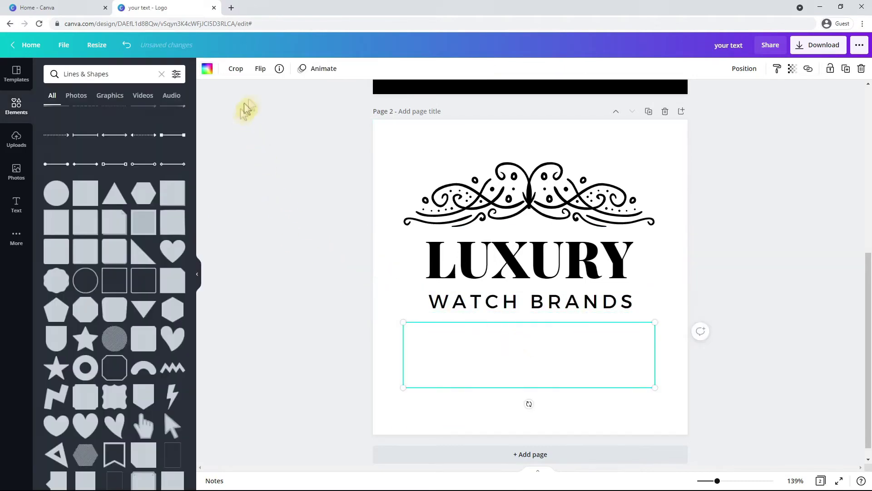
left_click(207, 68)
left_click(73, 116)
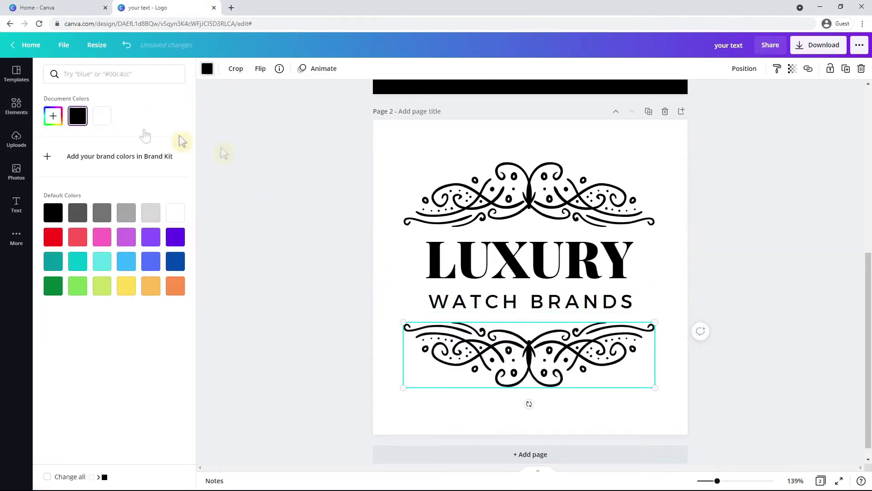
Give page 1, the version with the black background, the title "logo white"
scroll(325, 181, "up", 4)
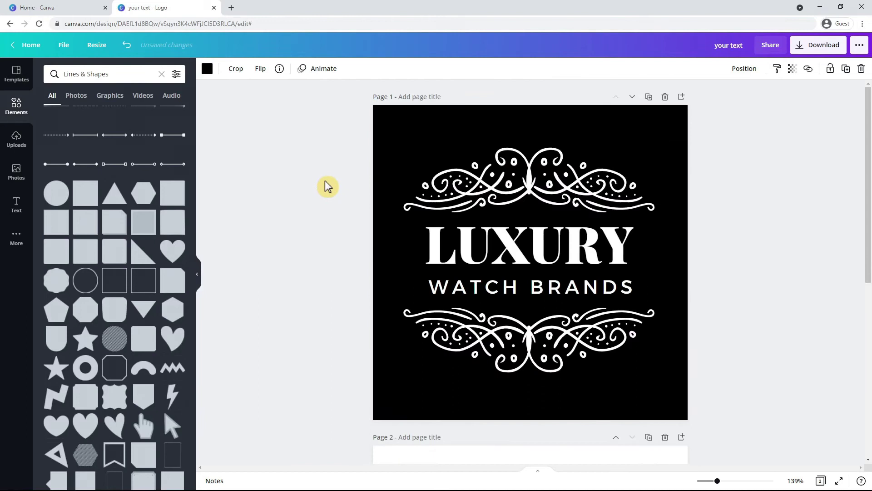
left_click(416, 97)
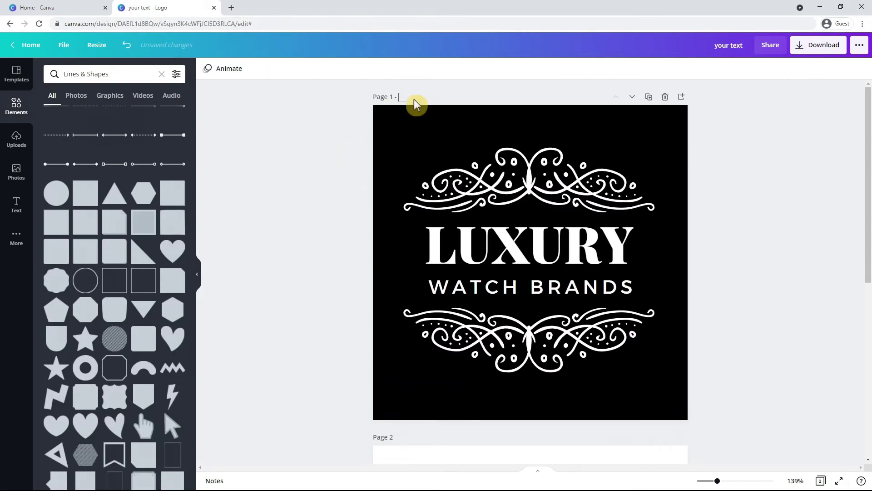
type("logo white")
left_click(332, 142)
Give page 2, the version with the white background, the title "logo black"
scroll(336, 145, "down", 5)
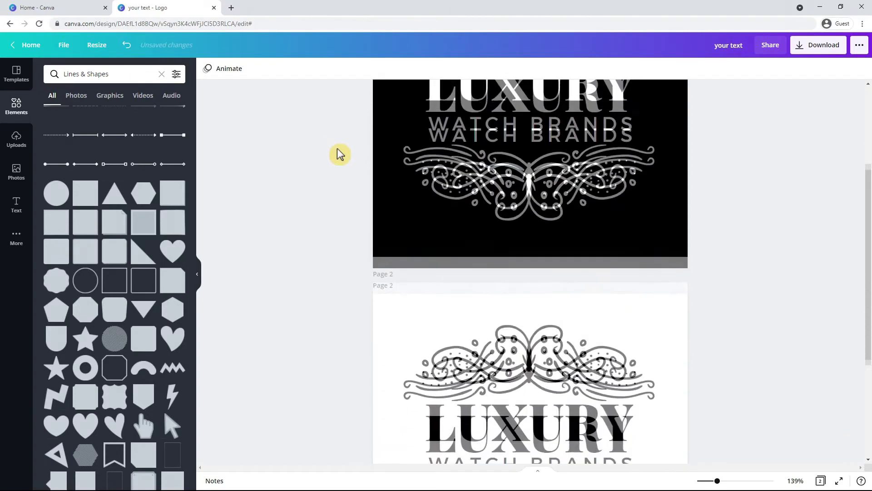
left_click(411, 210)
type("logo black")
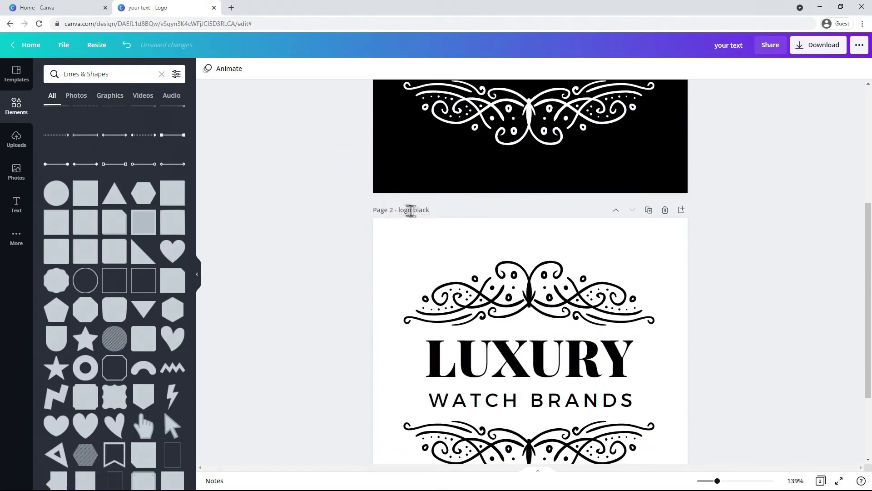
left_click(292, 189)
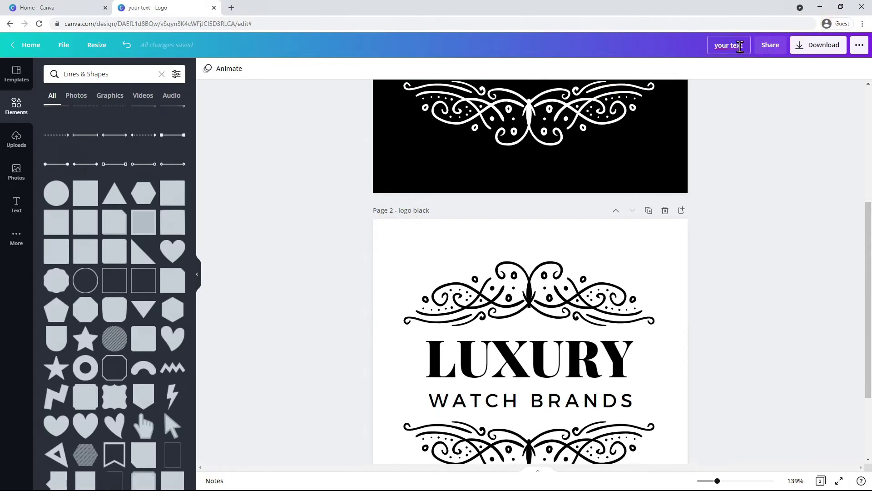
Rename the whole design from its placeholder title to "website logo's"
key("BackSpace")
type("website logo's")
scroll(772, 199, "up", 2)
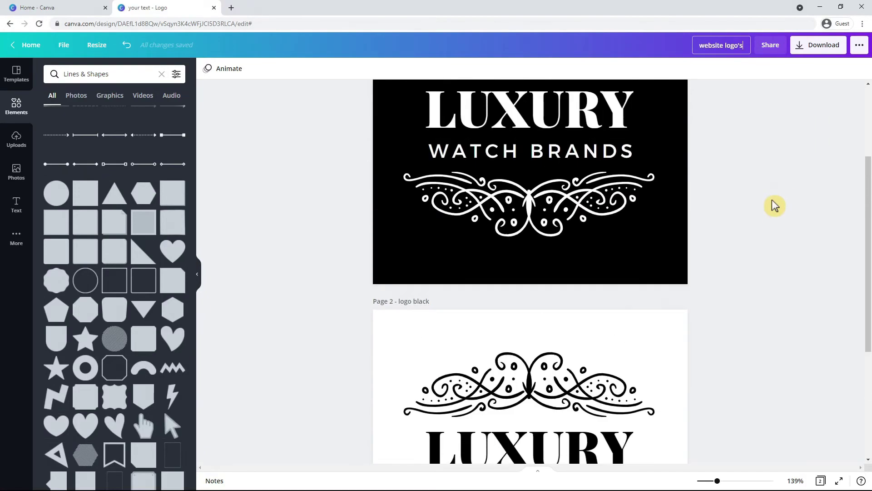
Set up the download of the website logo's design as PNG with a transparent background
scroll(772, 199, "down", 2)
scroll(772, 200, "up", 5)
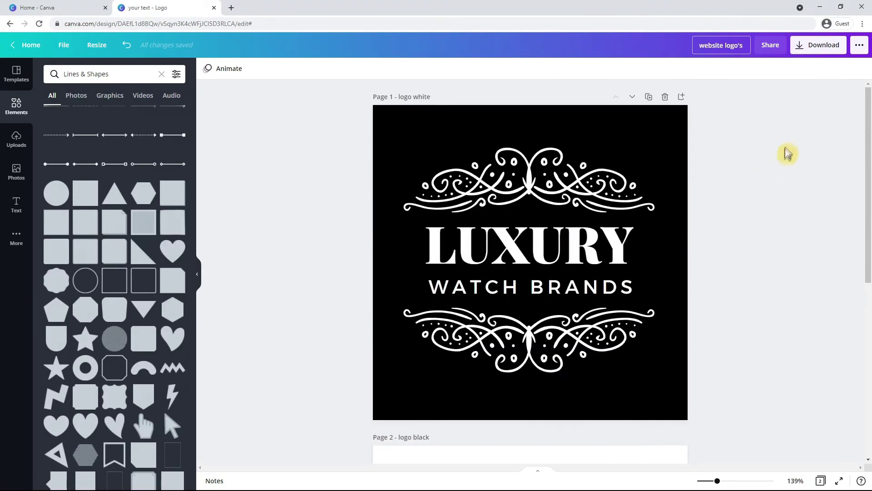
left_click(822, 49)
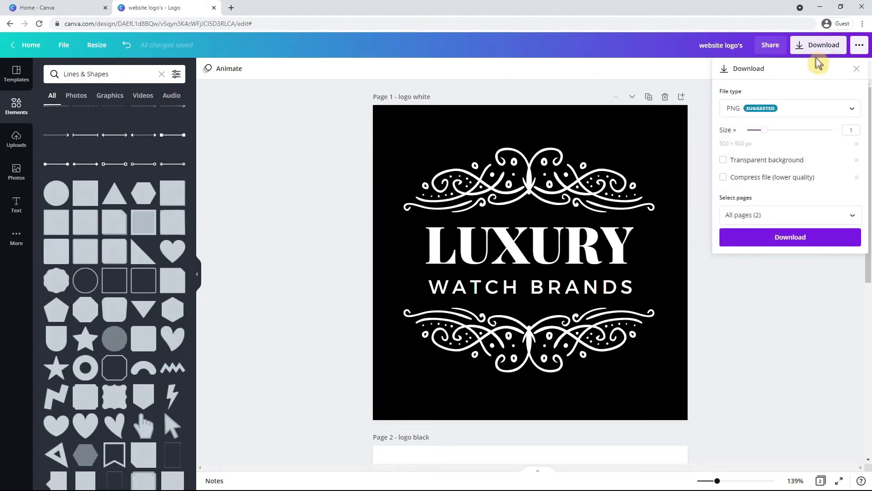
left_click(852, 112)
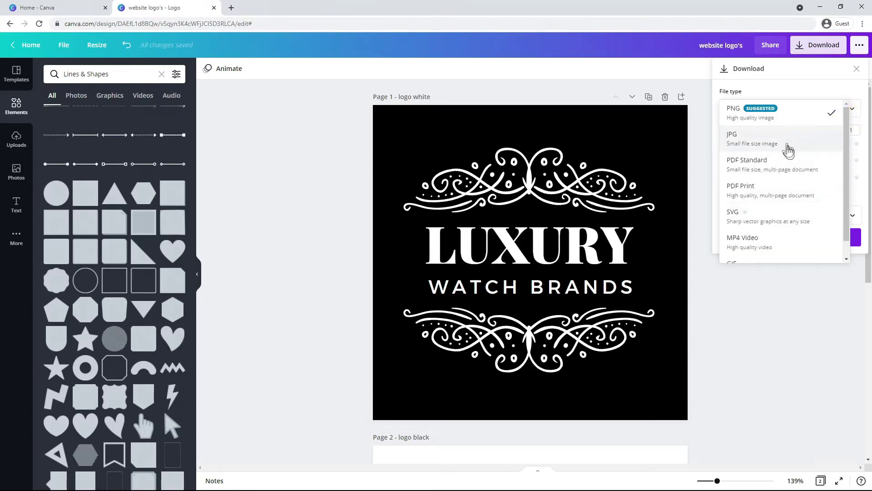
left_click(779, 117)
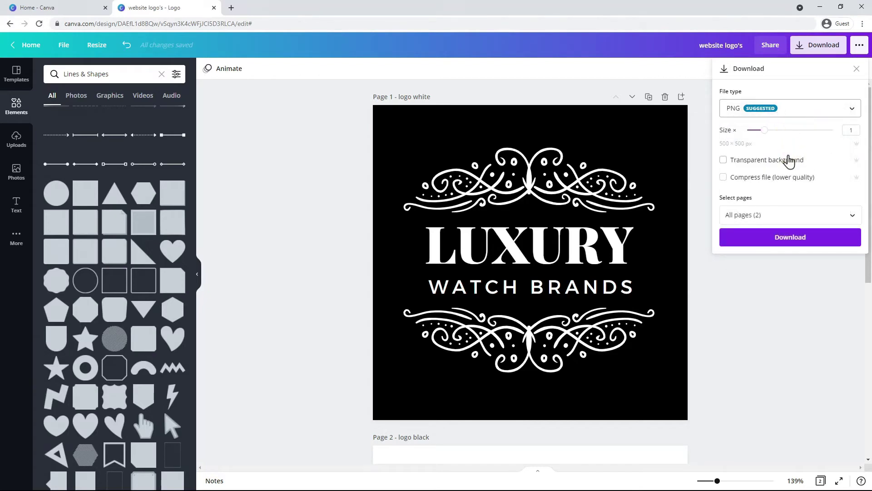
left_click(724, 161)
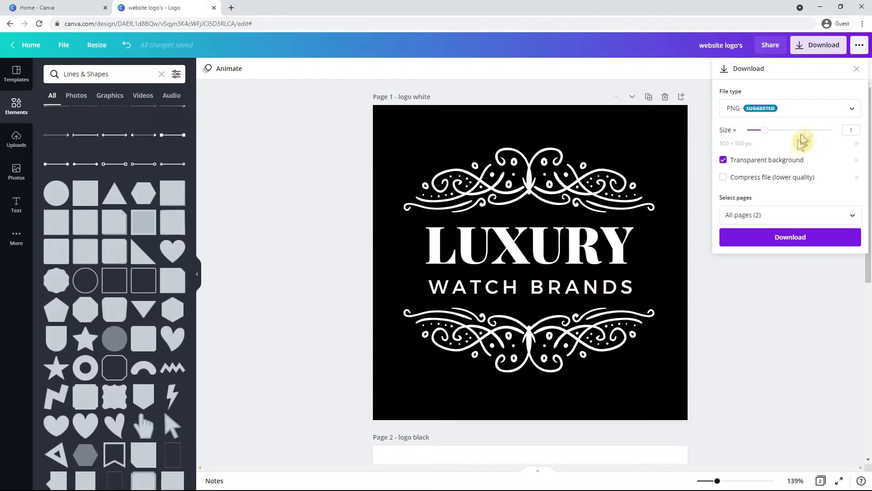
left_click(815, 110)
left_click(794, 139)
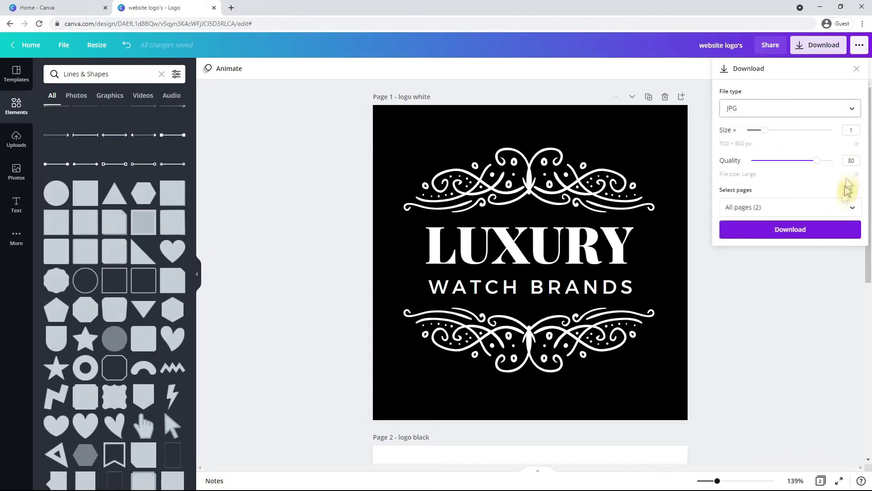
left_click(752, 111)
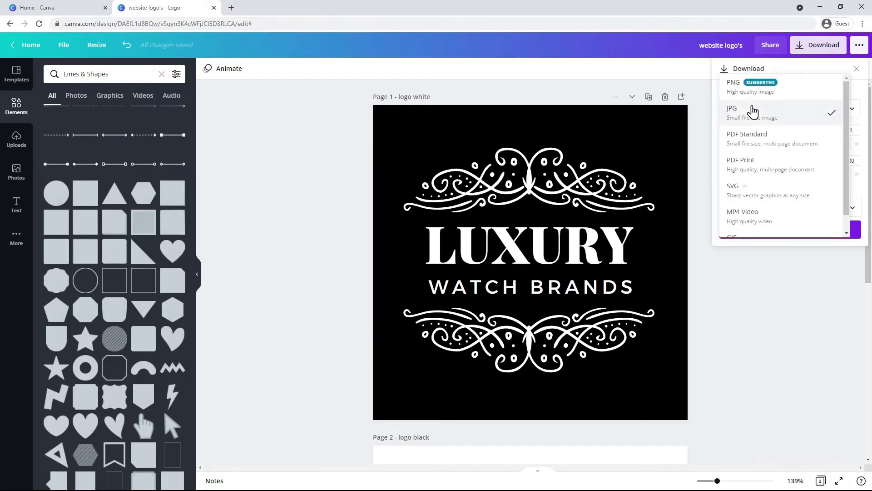
left_click(766, 87)
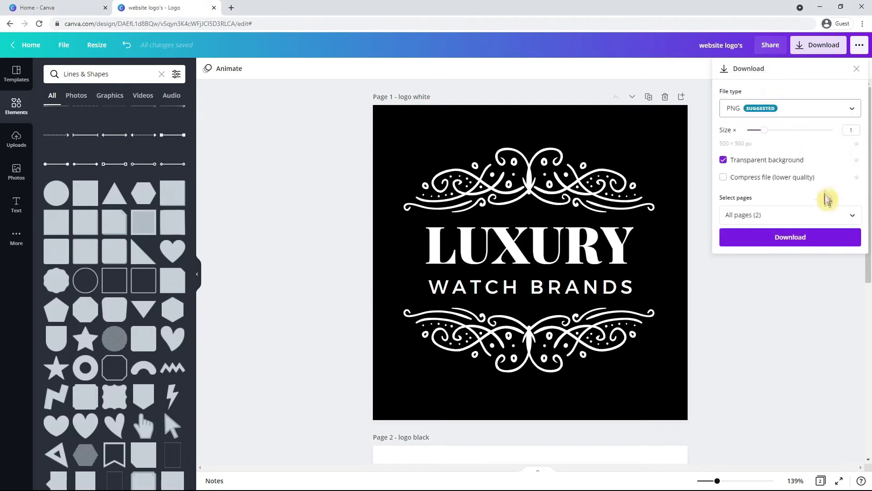
Download all pages of the logo design and dismiss the business card printing offer
left_click(814, 242)
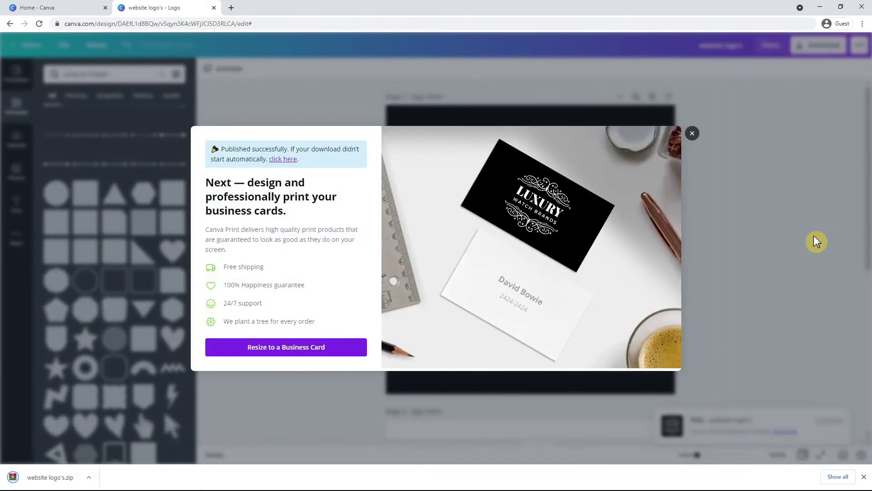
left_click(692, 134)
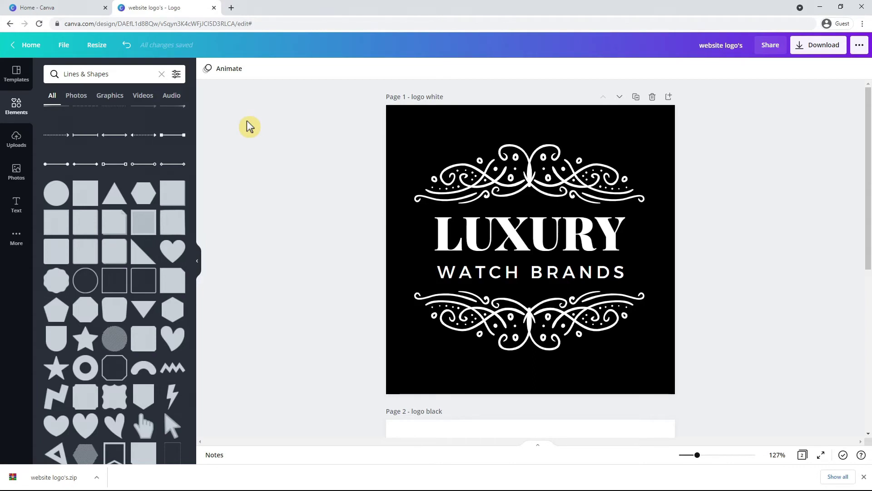
Return to the Canva home page and make a copy of the "website logo's" design
left_click(30, 45)
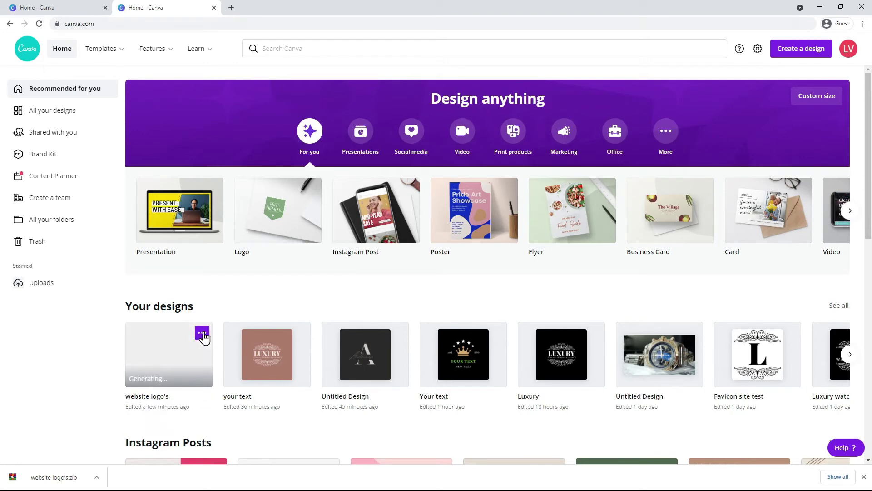
left_click(202, 334)
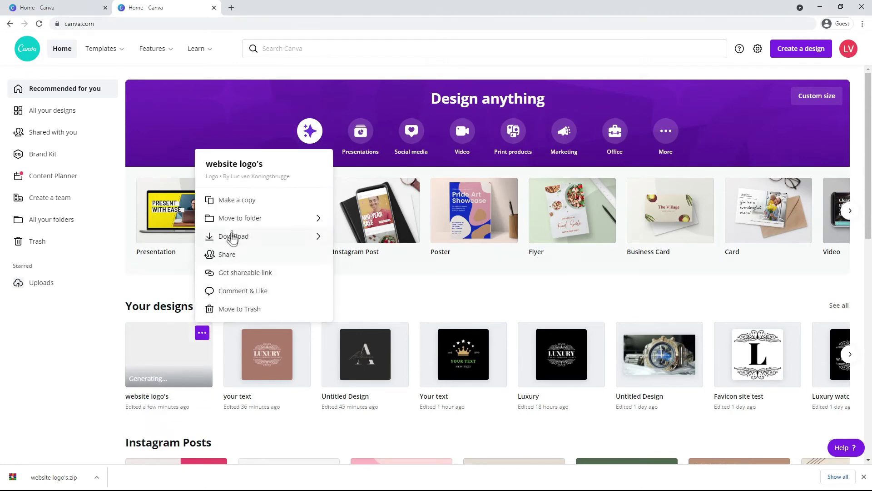
left_click(247, 200)
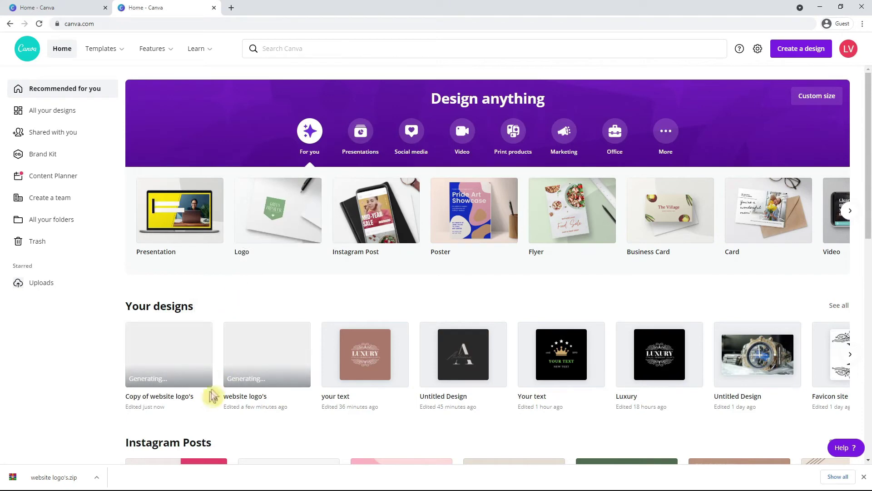
Rename the copied design "Favicon website"
left_click(202, 398)
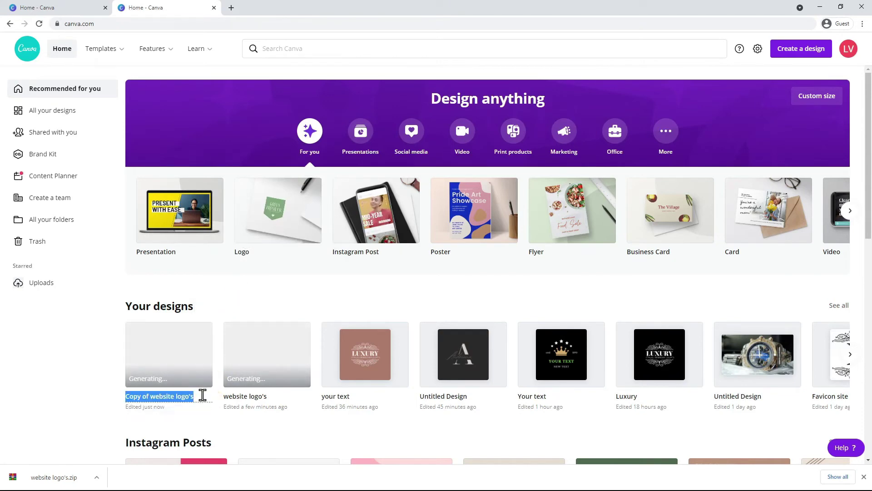
type("Faviconm w")
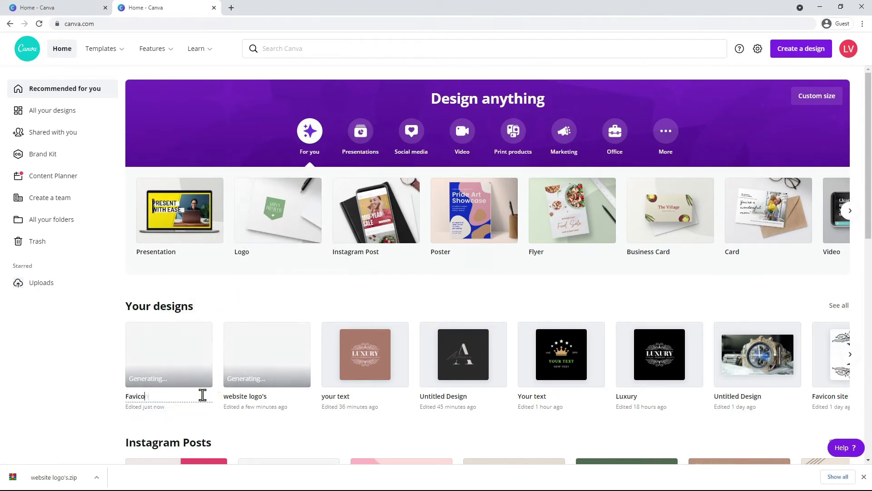
key("BackSpace")
key("BackSpace")
type("website")
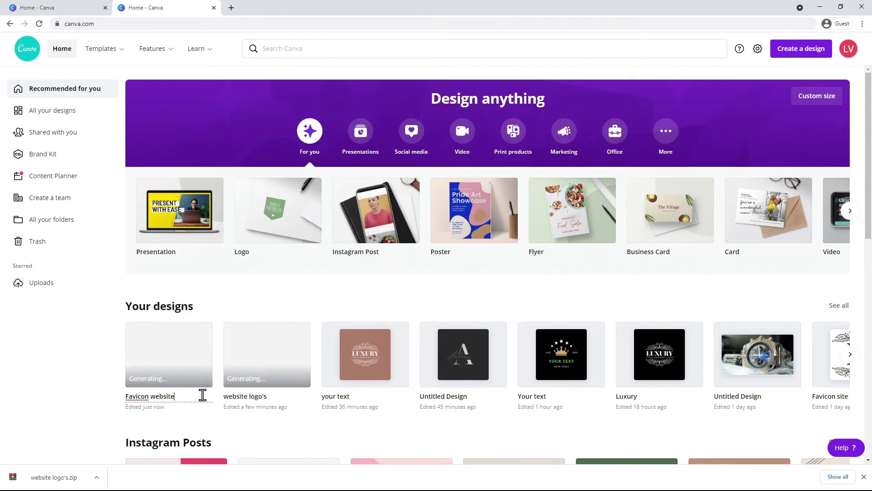
left_click(68, 373)
Open the "Favicon website" design and delete its "logo white" page, keeping only the black-on-white version
mouse_move(163, 363)
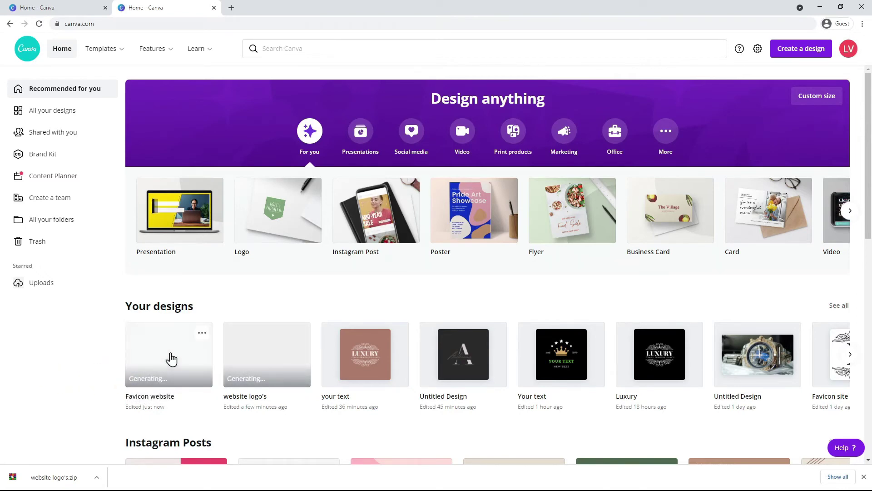
left_click(171, 359)
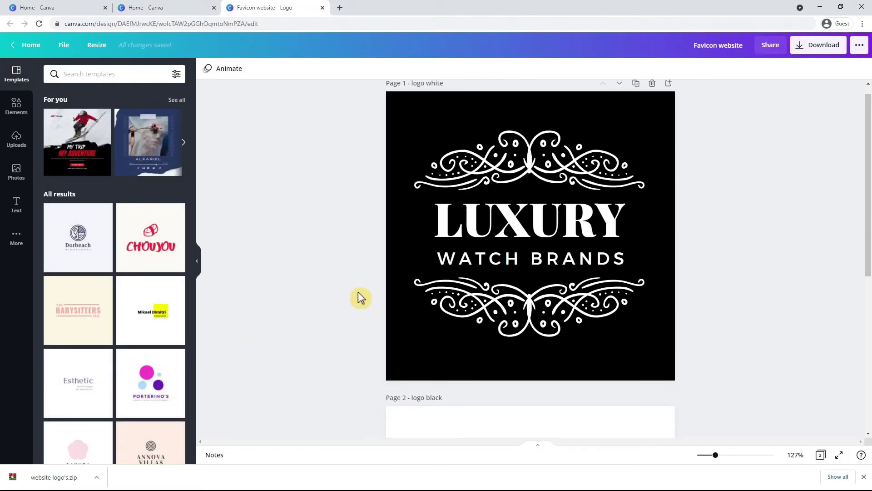
scroll(361, 298, "down", 2)
scroll(361, 298, "up", 2)
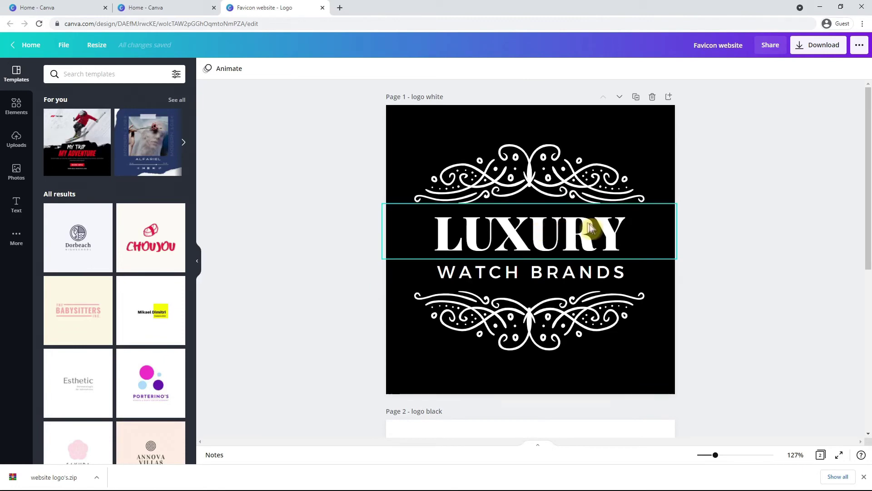
scroll(598, 230, "down", 1)
scroll(597, 230, "up", 1)
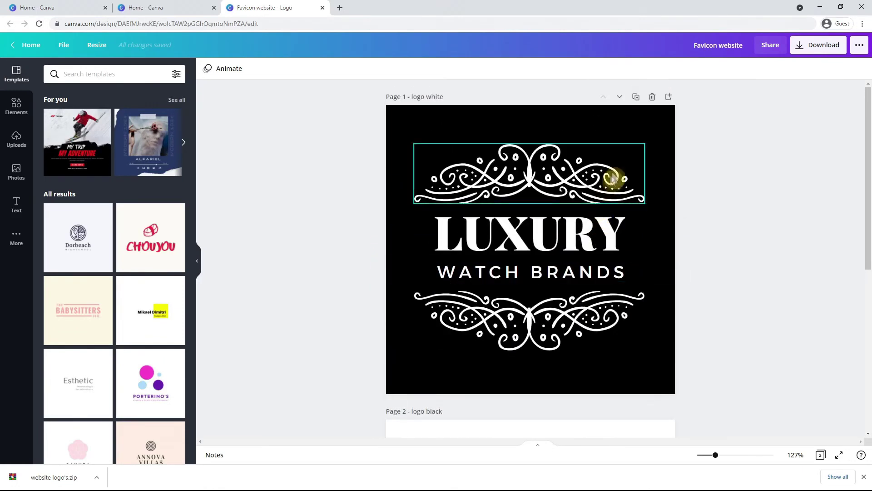
left_click(652, 97)
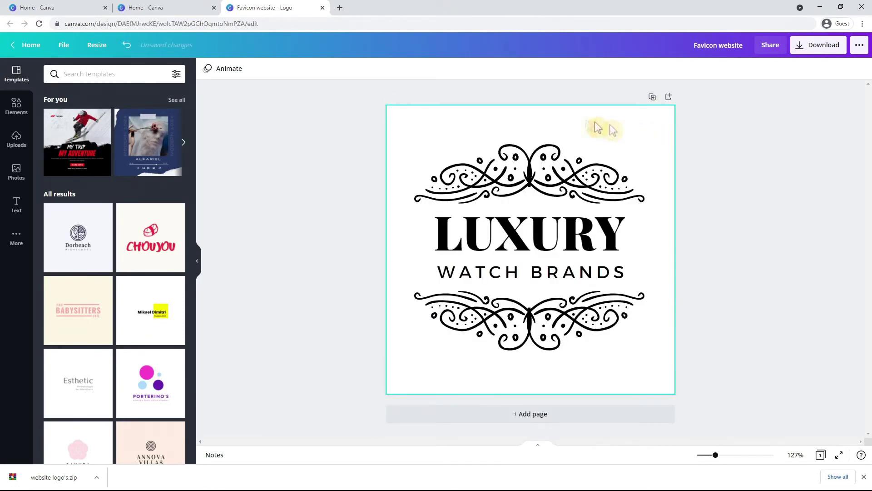
Resize the favicon design itself to a custom size of 512 × 512 px
left_click(99, 46)
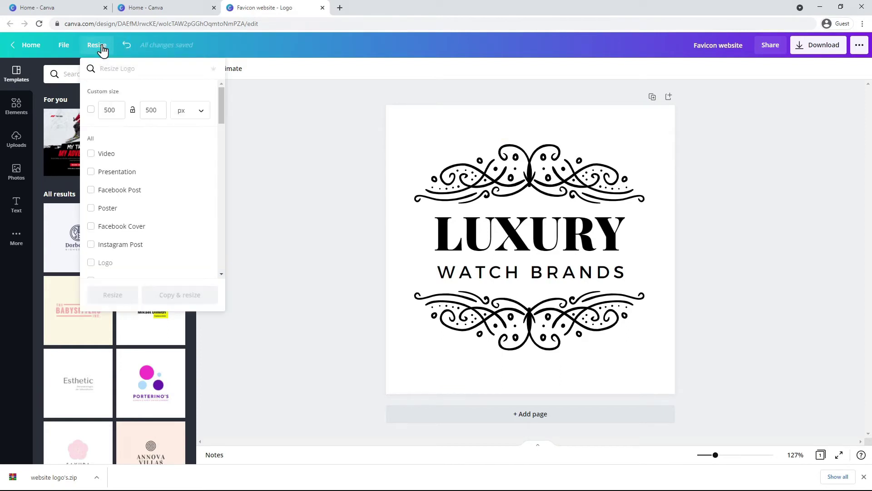
left_click(111, 113)
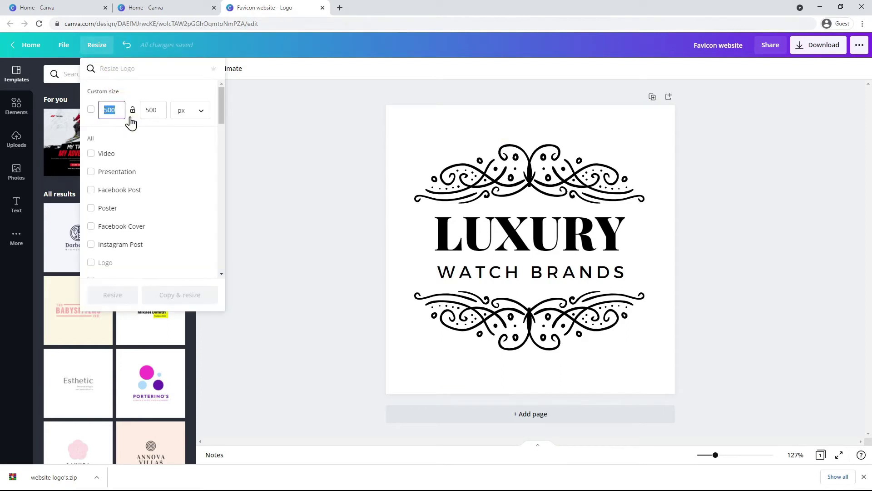
type("512")
left_click(155, 111)
type("512")
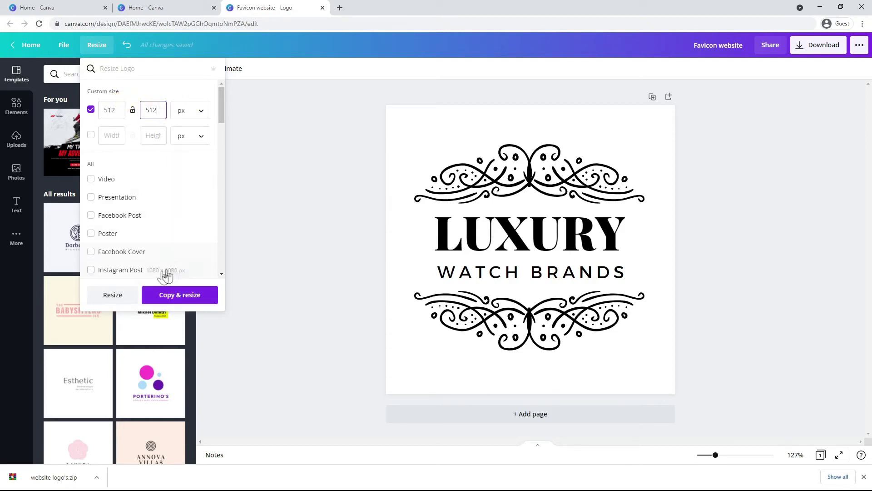
left_click(113, 295)
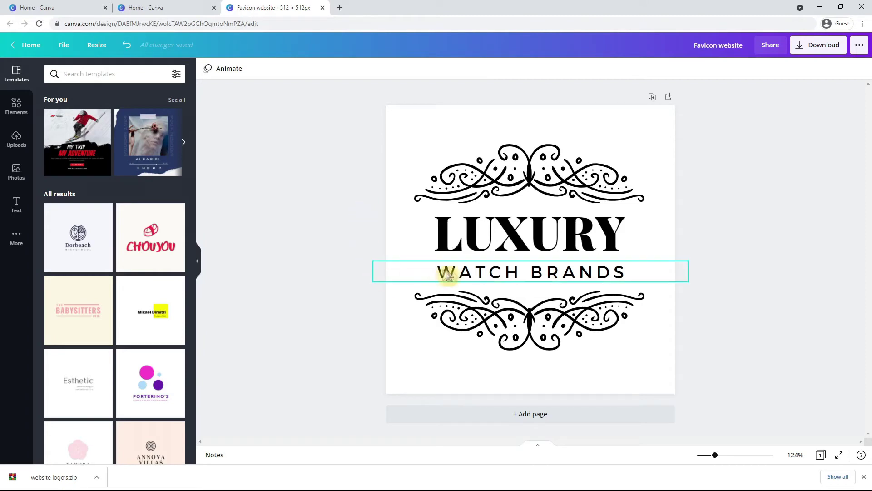
Shorten the LUXURY headline to the letter "L" and delete the WATCH BRANDS tagline
left_click(473, 243)
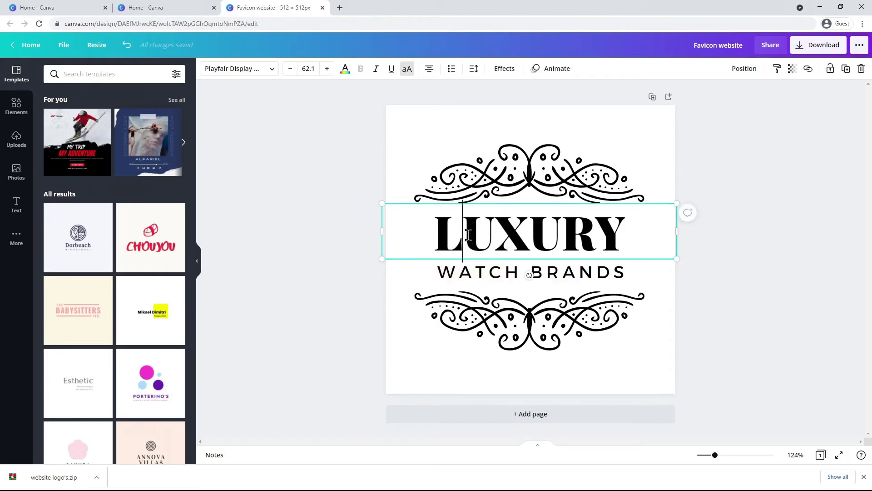
left_click_drag(468, 234, 625, 241)
key("BackSpace")
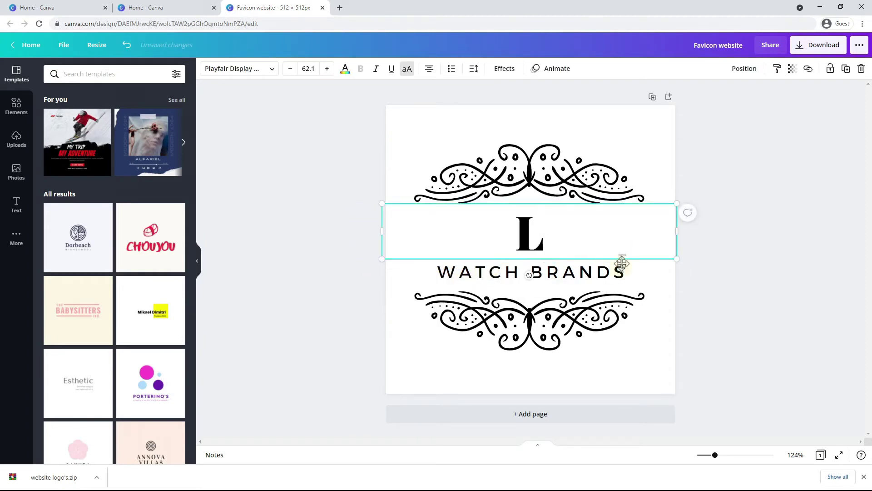
left_click(611, 277)
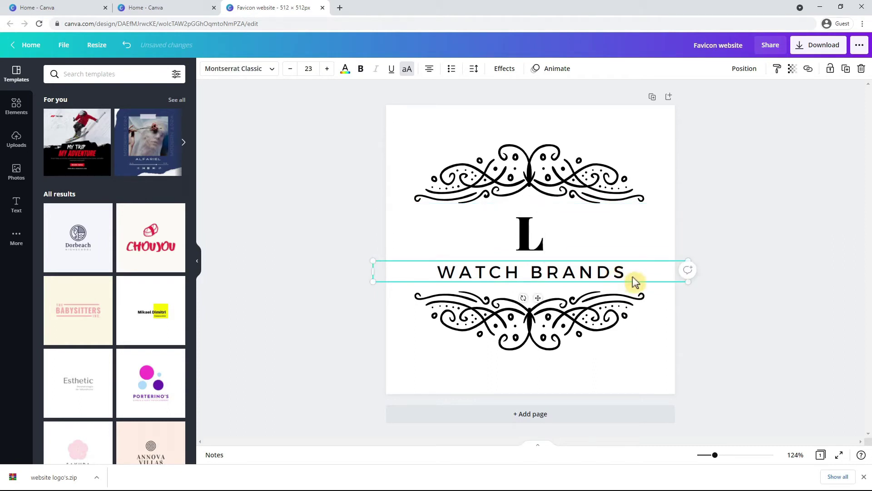
key("Delete")
Move the upper ornament up near the page's top edge and the lower ornament down near its bottom edge
left_click_drag(506, 175, 504, 143)
left_click_drag(526, 330, 525, 367)
Enlarge the letter L to a font size of about 242 and position it midway between the two ornaments
left_click_drag(527, 241, 465, 208)
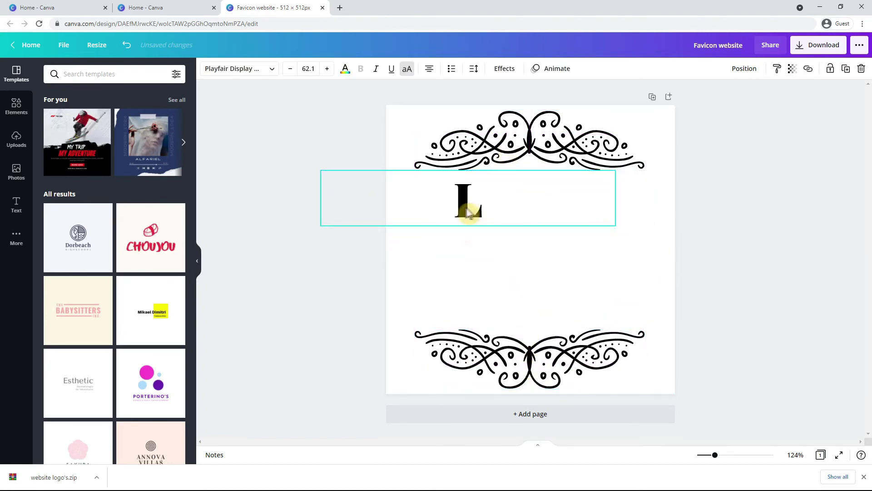
left_click_drag(616, 197, 660, 381)
left_click_drag(427, 295, 394, 342)
left_click_drag(477, 299, 507, 275)
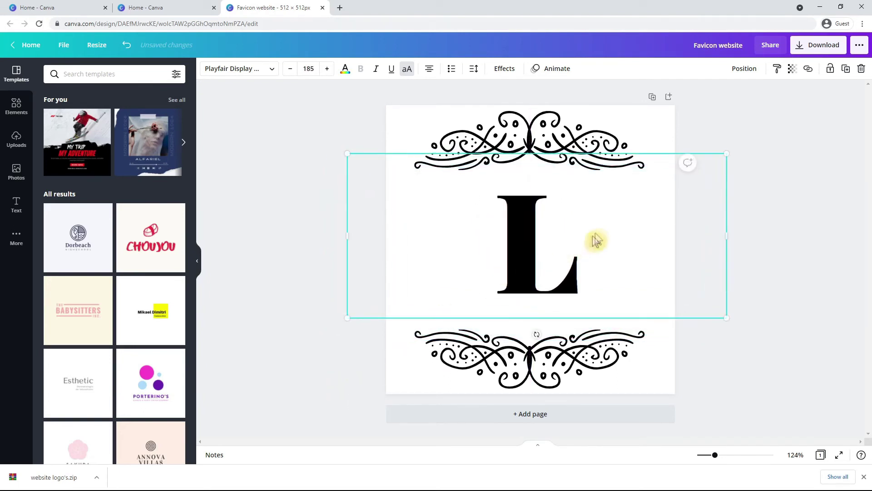
left_click_drag(728, 156, 776, 129)
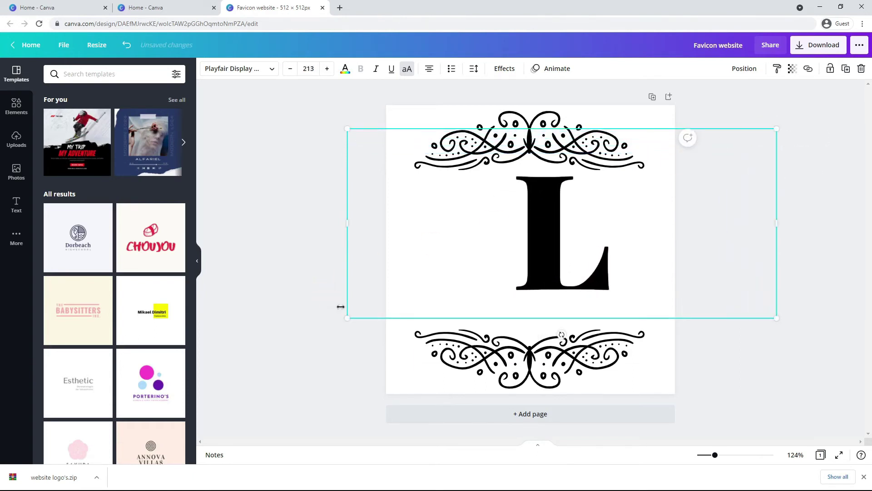
left_click_drag(349, 319, 298, 363)
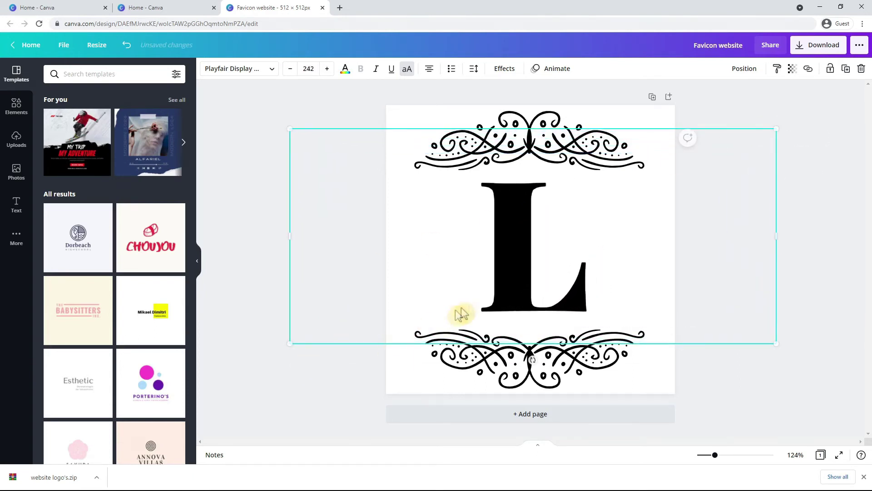
left_click_drag(515, 275, 516, 272)
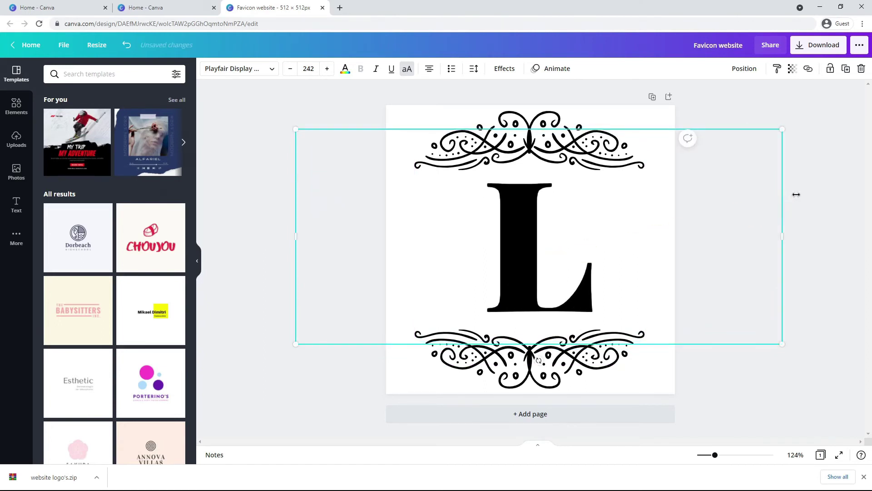
Download the favicon design as a JPG file, then dismiss the download message and deselect the letter
left_click(815, 46)
left_click(791, 108)
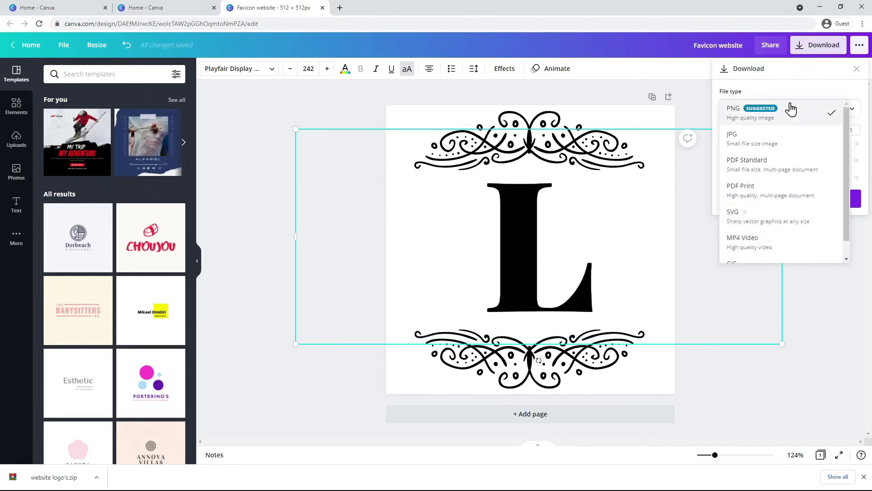
left_click(801, 147)
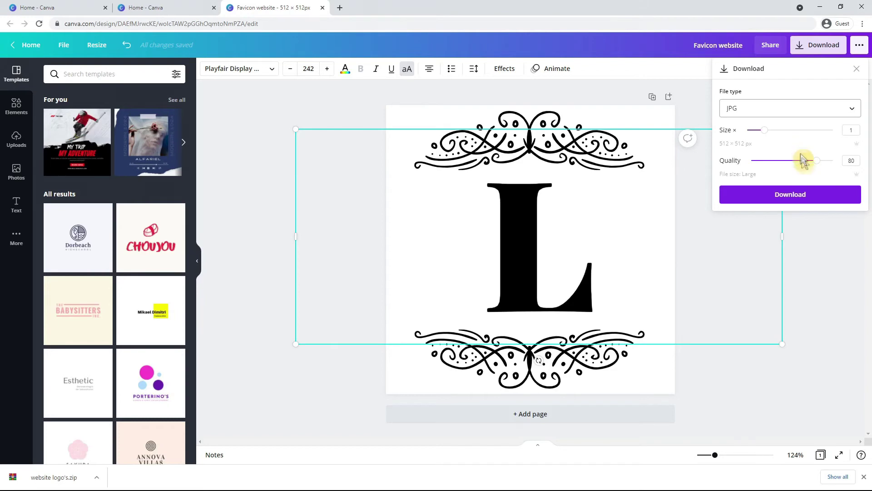
left_click(821, 198)
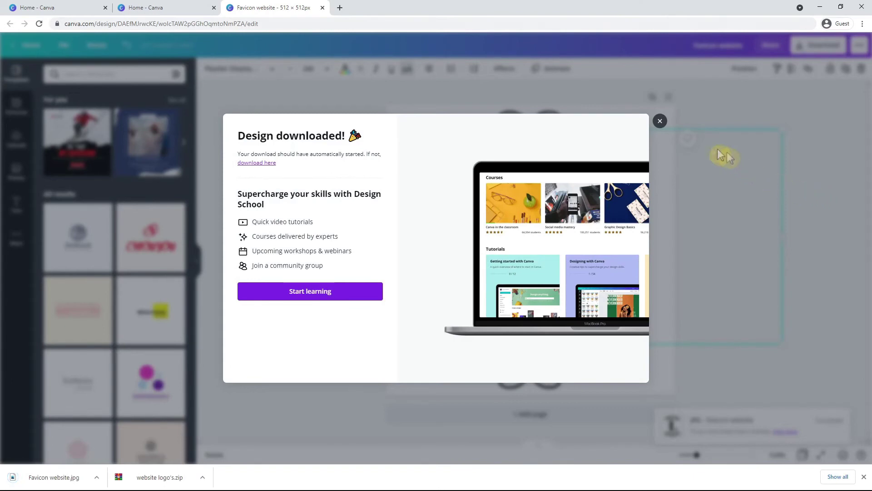
left_click(660, 122)
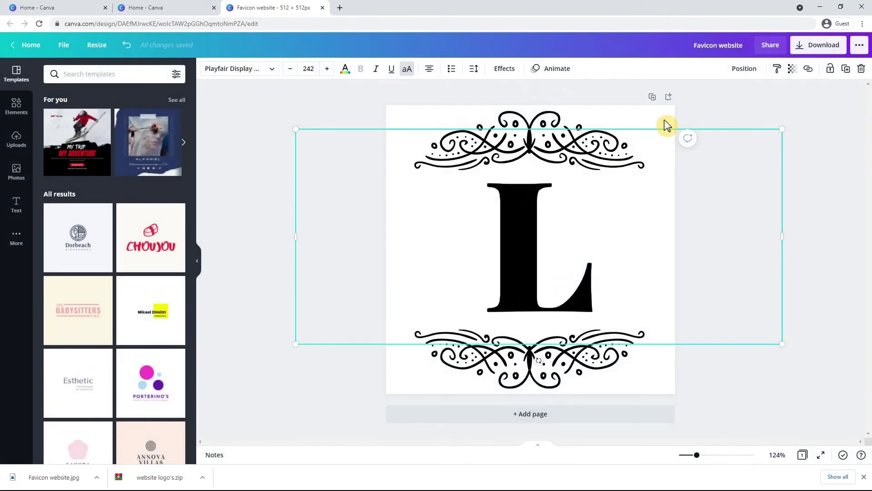
left_click(786, 119)
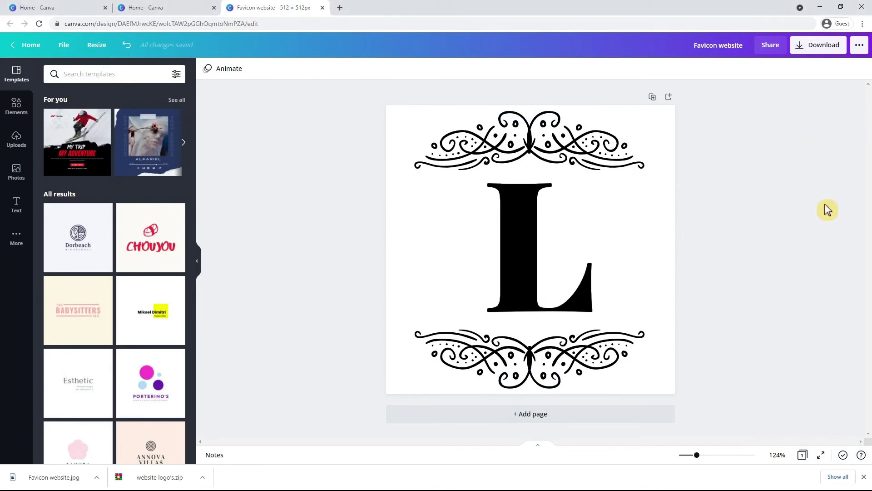
Create a new blank design with a custom size of 1920 × 1080 px
left_click(26, 45)
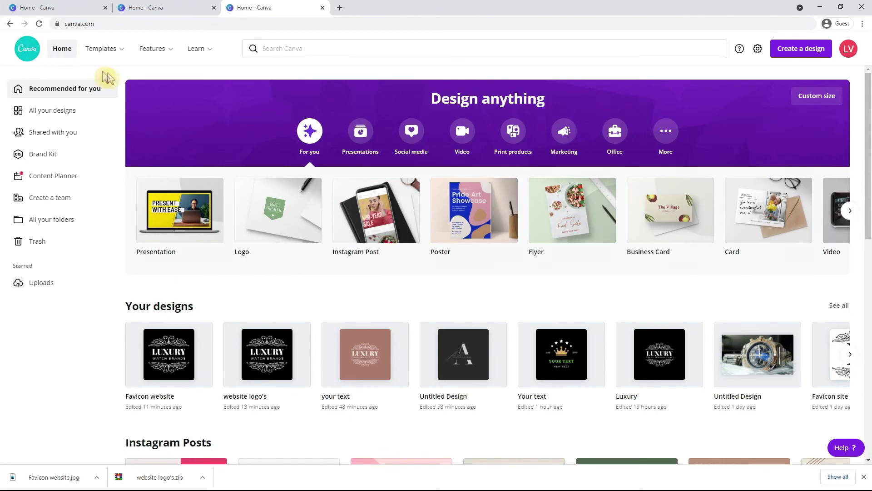
left_click(794, 50)
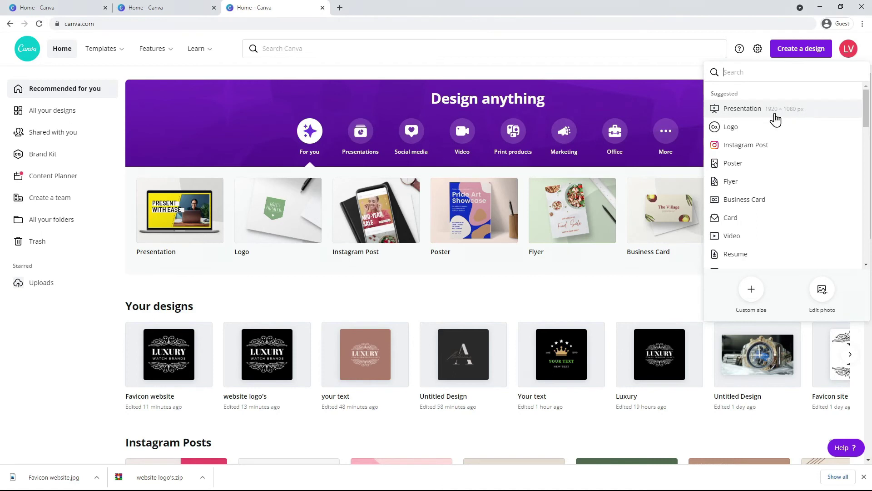
left_click(751, 289)
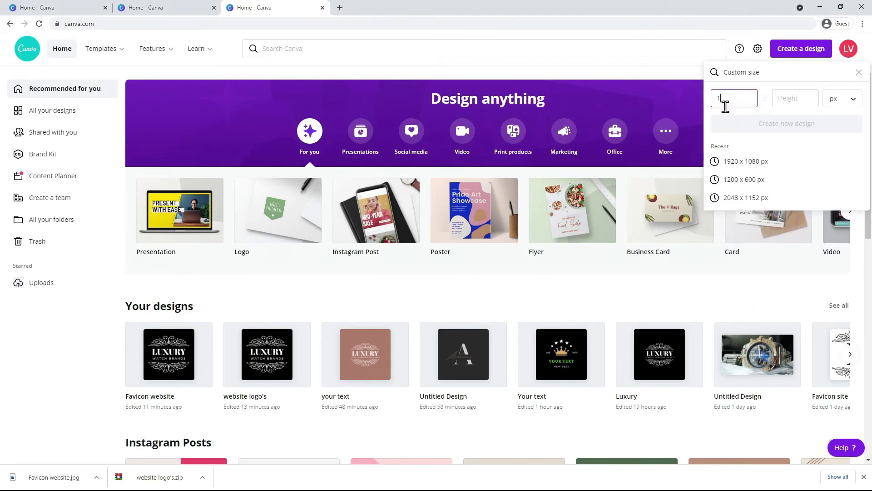
left_click(777, 98)
type("1080")
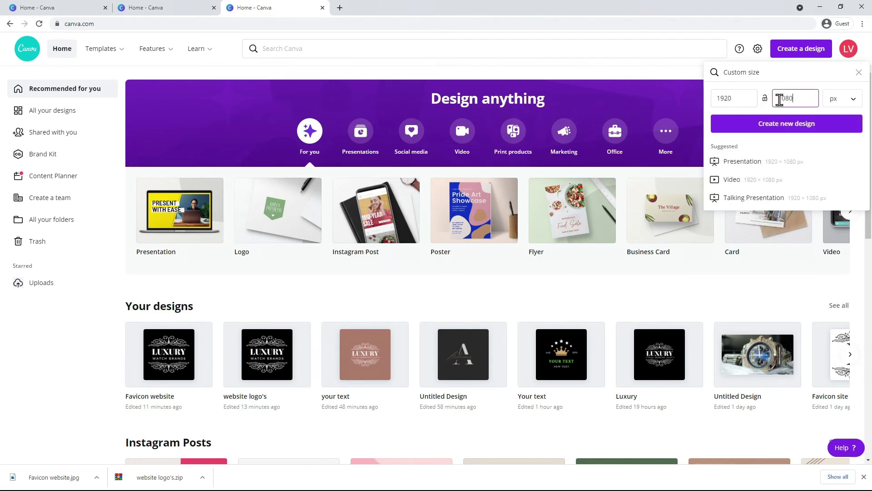
left_click(792, 127)
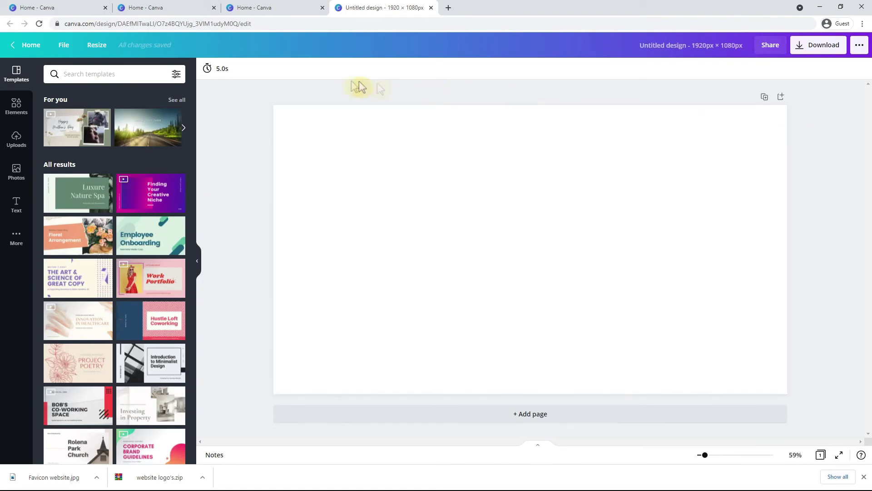
Search the photo library for "watches men"
left_click(16, 172)
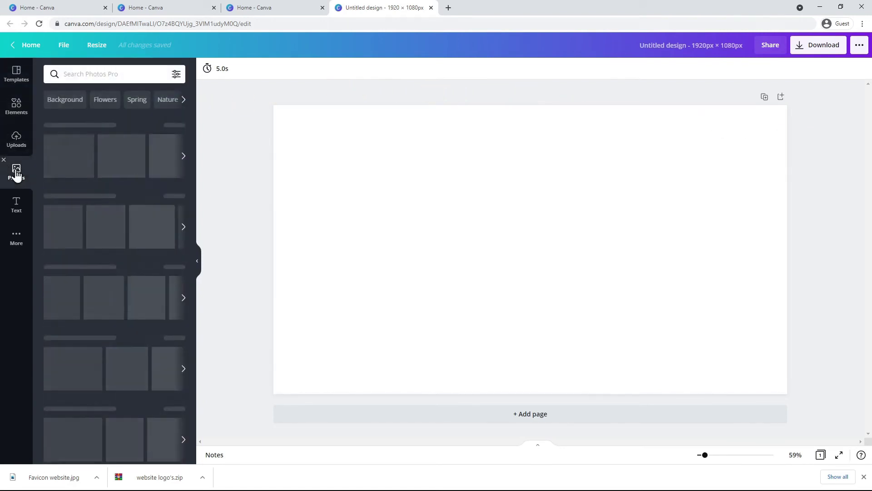
left_click(93, 74)
type("watches men")
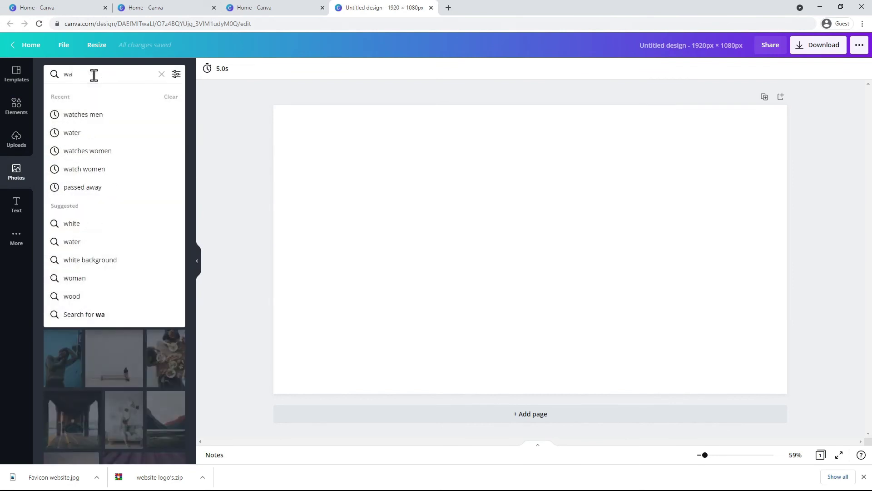
key("Return")
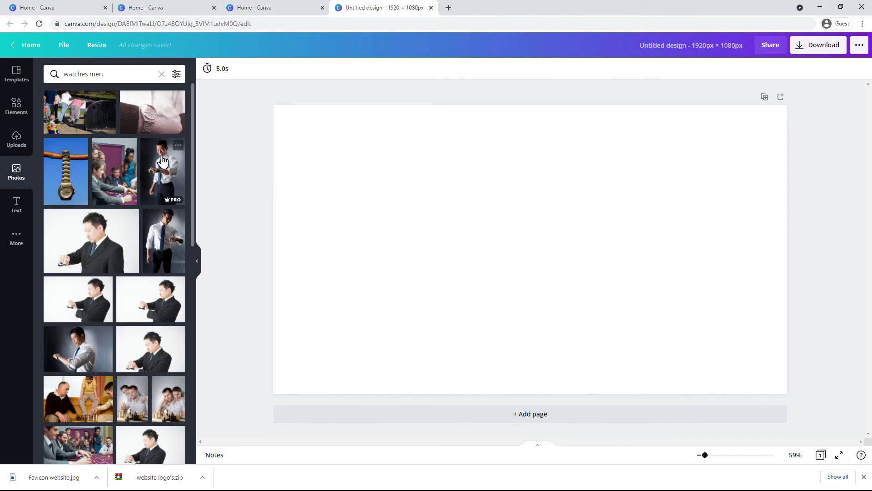
Add the golden-lit close-up photo of a chronograph dial to the page and enlarge it to cover the page
scroll(164, 166, "down", 3)
scroll(164, 166, "down", 3)
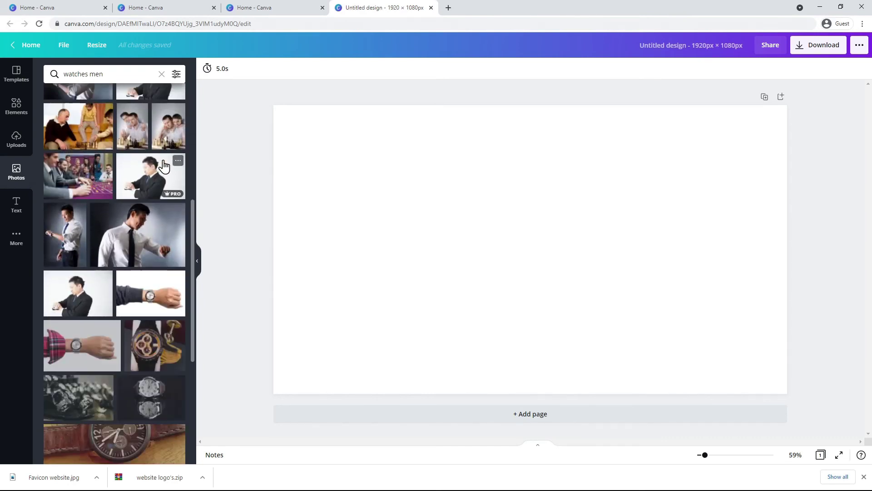
scroll(164, 166, "down", 1)
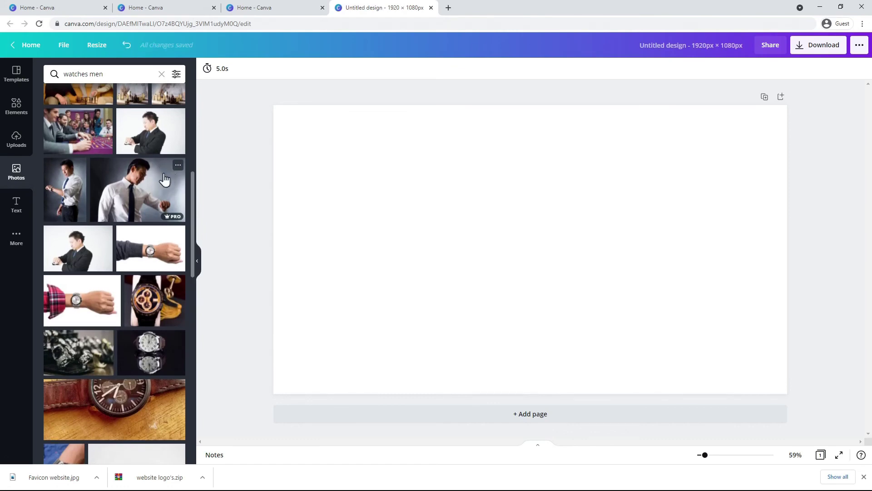
scroll(159, 186, "down", 10)
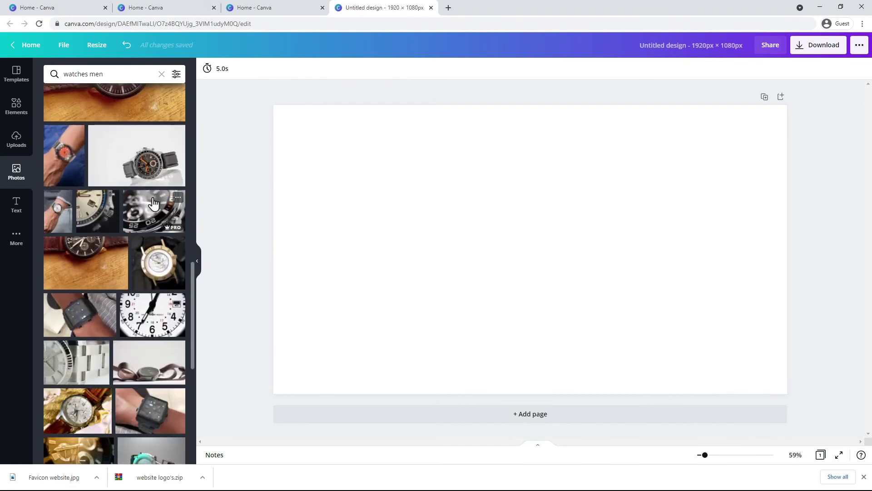
scroll(154, 203, "down", 2)
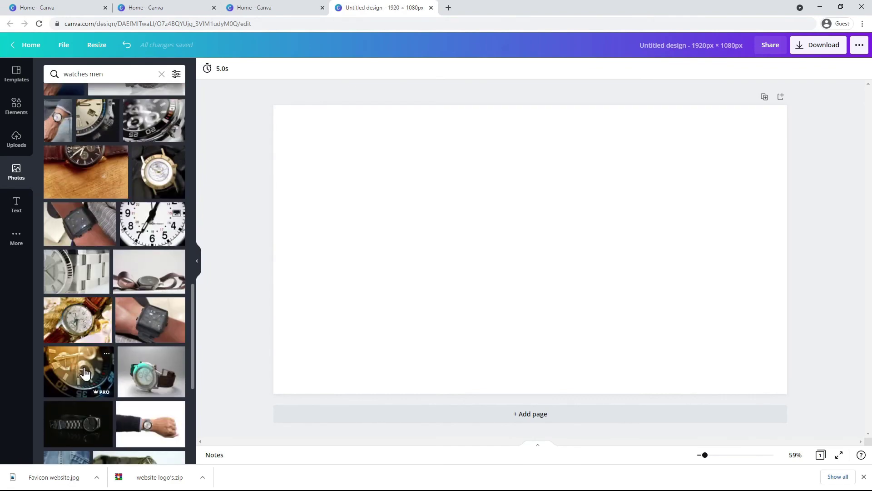
left_click(85, 372)
left_click_drag(486, 241, 384, 203)
left_click_drag(594, 335, 826, 414)
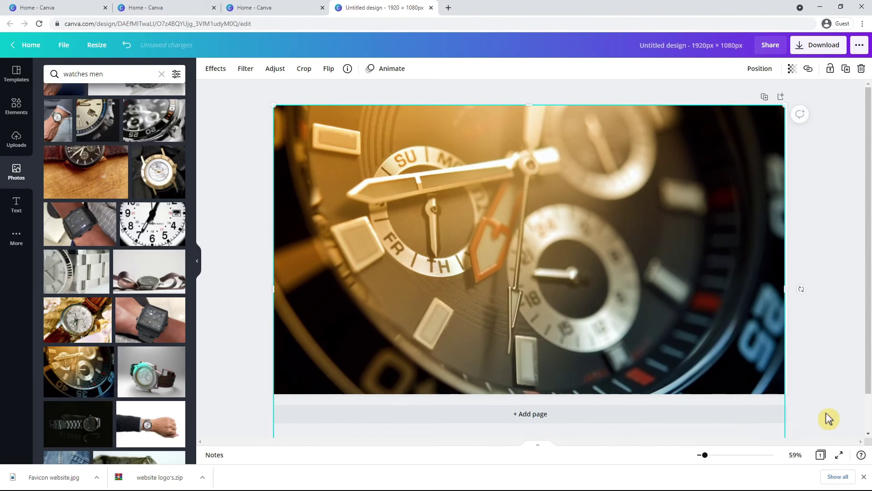
left_click(814, 292)
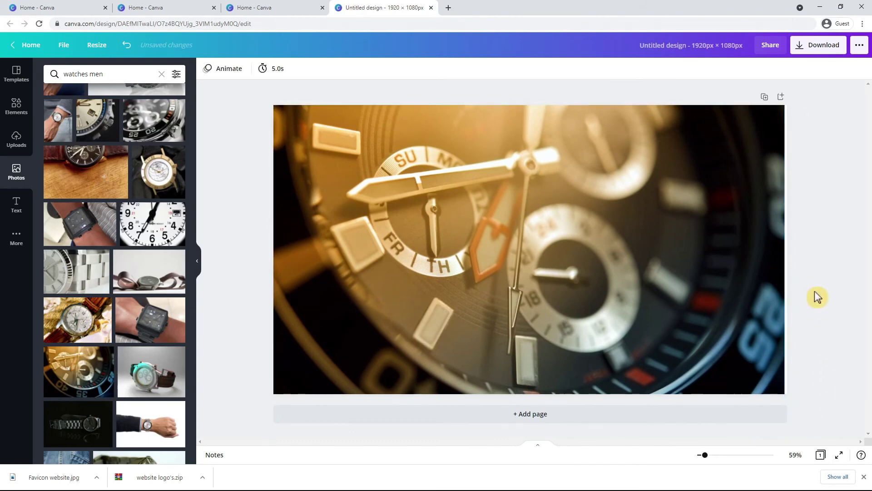
Add a second page, search the photos for "rolex" and fill the page with the blue-dial steel watch photo
left_click(591, 413)
left_click(161, 74)
type("ro")
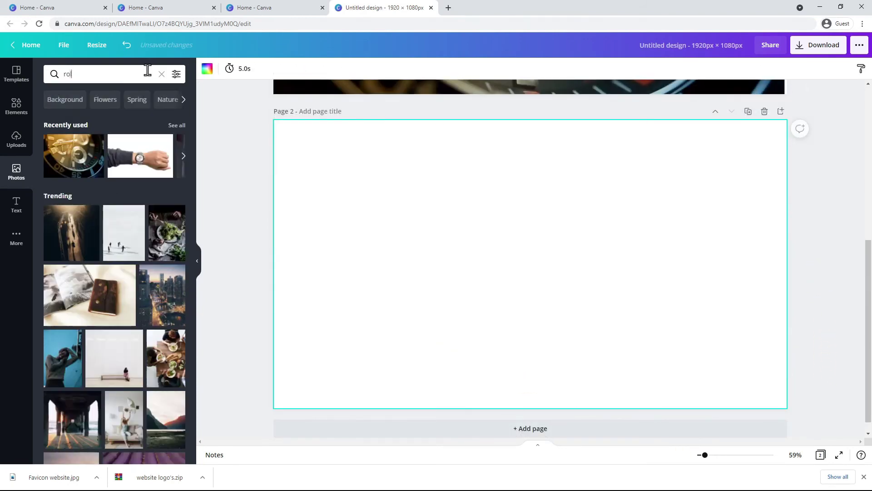
key("Return")
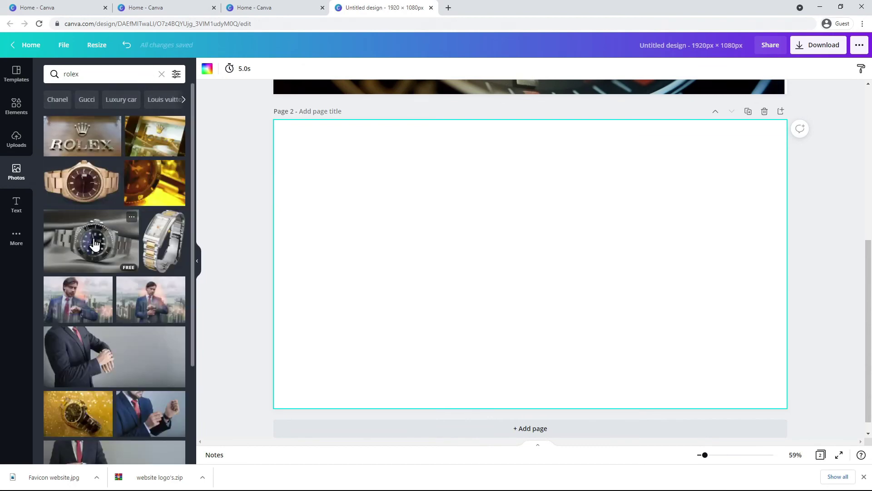
left_click(87, 243)
left_click_drag(621, 349, 789, 431)
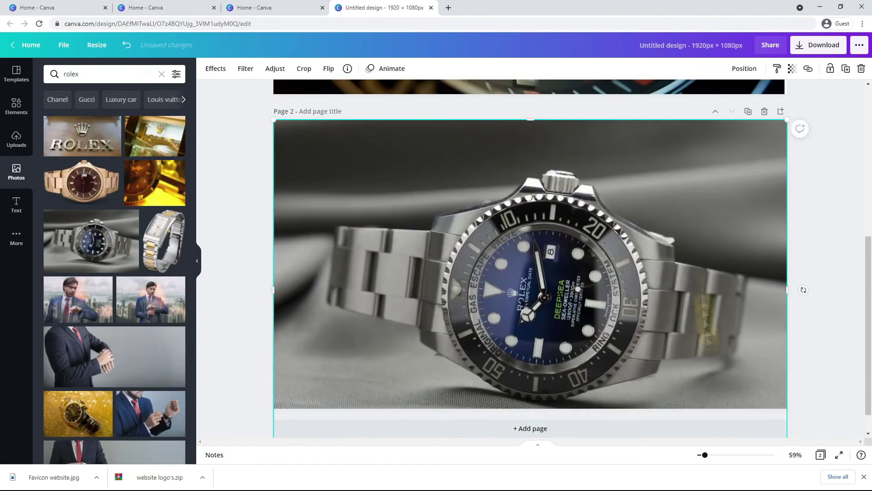
Add a third page and fill it with the rose-gold watch photo with the dark brown dial
left_click(545, 400)
left_click(82, 182)
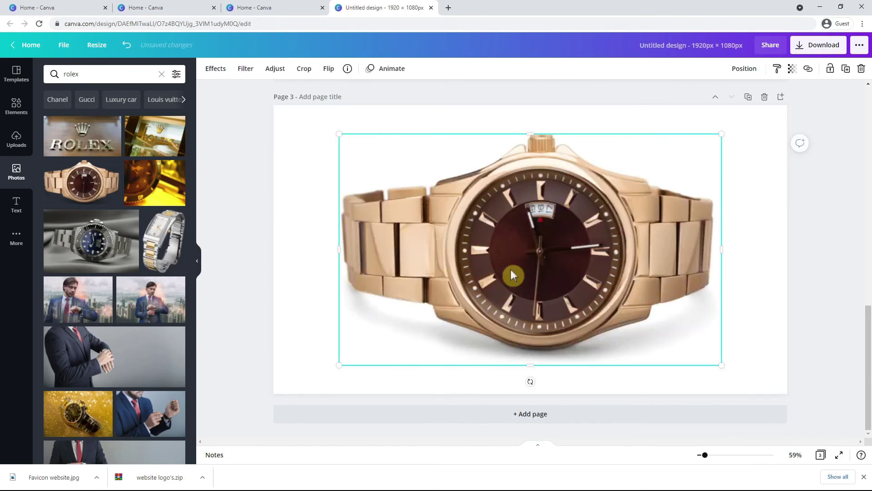
left_click_drag(512, 220, 447, 243)
left_click_drag(656, 333, 787, 412)
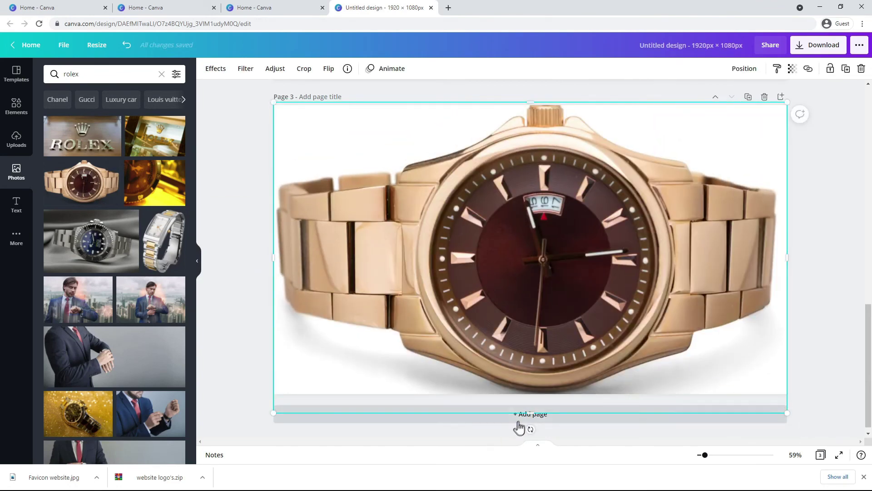
Add a fourth page, search the photos for "breitling" and fill the page with the steel and gold chronograph photo
left_click(555, 422)
left_click(161, 74)
type("breitling")
key("Return")
left_click(153, 206)
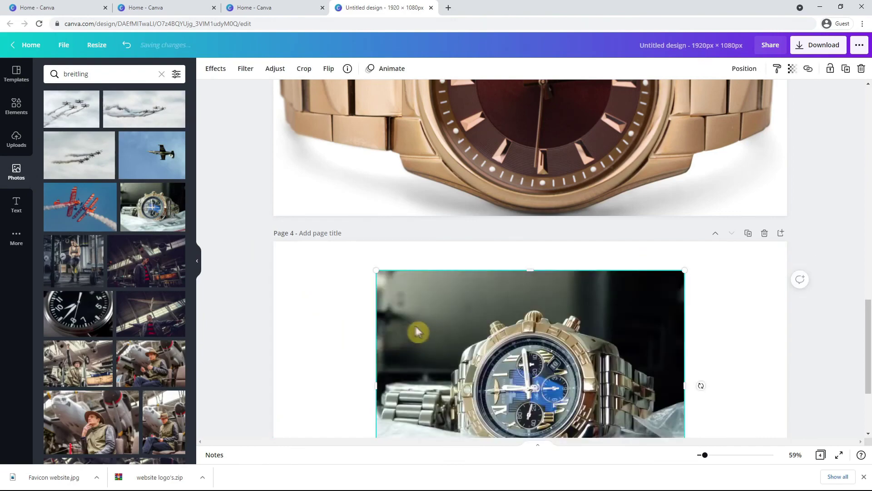
left_click_drag(415, 331, 314, 298)
scroll(618, 301, "down", 3)
left_click_drag(582, 335, 779, 449)
left_click_drag(671, 359, 669, 308)
Add a fifth page and fill it with the close-up photo of the black watch dial with white numerals
left_click(522, 414)
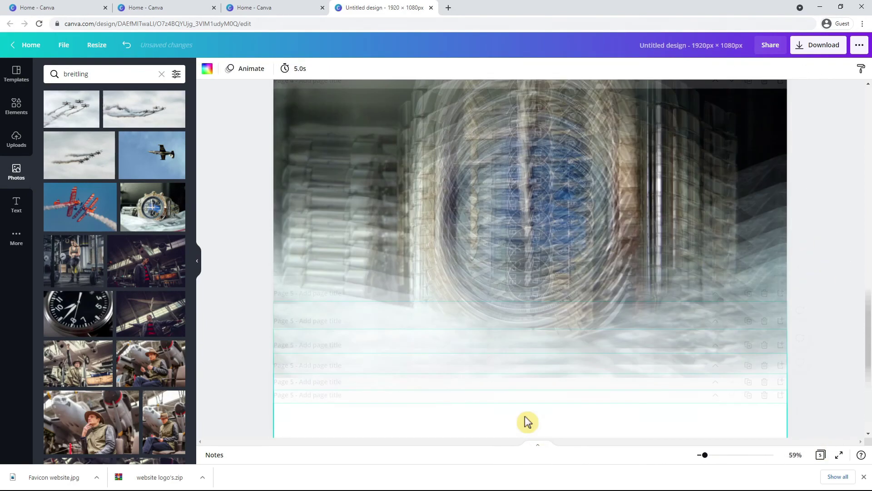
scroll(140, 253, "down", 1)
left_click(78, 269)
left_click_drag(376, 282, 352, 259)
left_click_drag(619, 335, 787, 437)
left_click(805, 217)
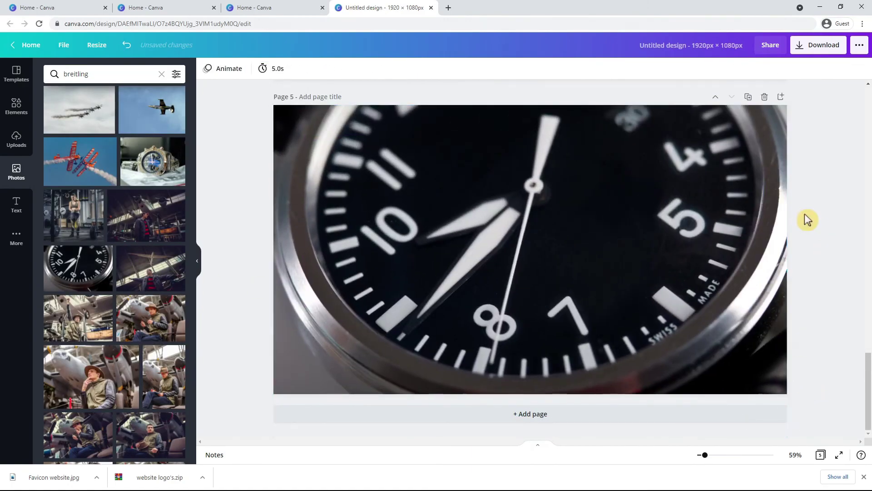
Title page 1 "Luxury watches" and page 2 "luxury watch brands"
scroll(805, 214, "up", 20)
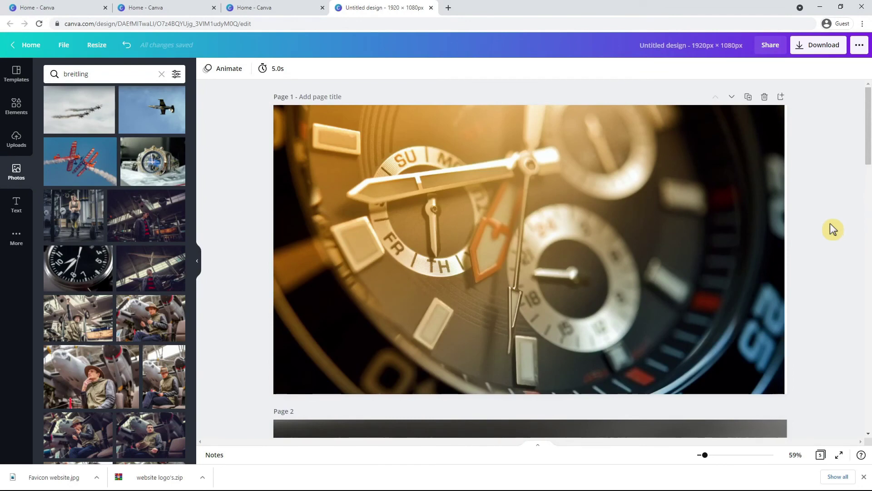
left_click(315, 97)
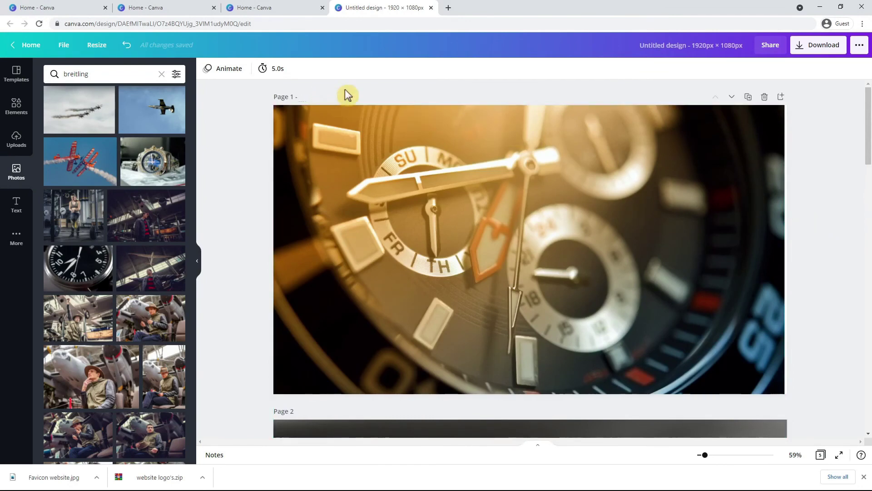
type("Luxury watches")
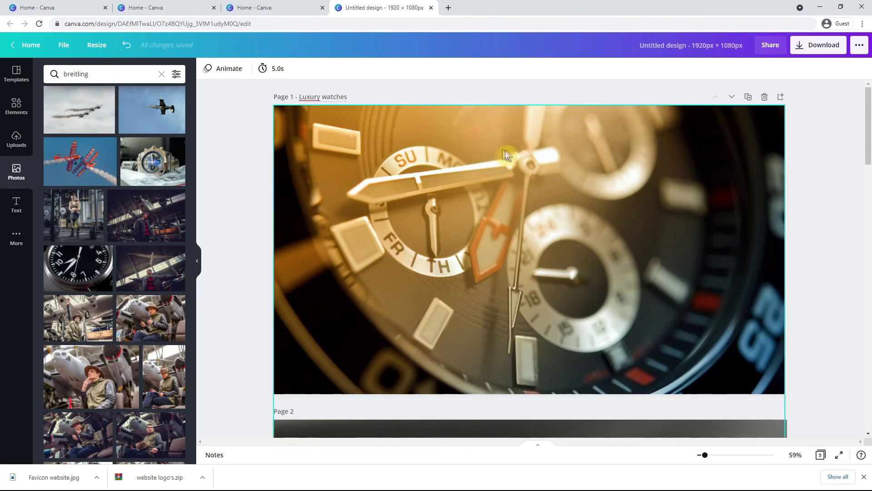
left_click_drag(867, 110, 865, 166)
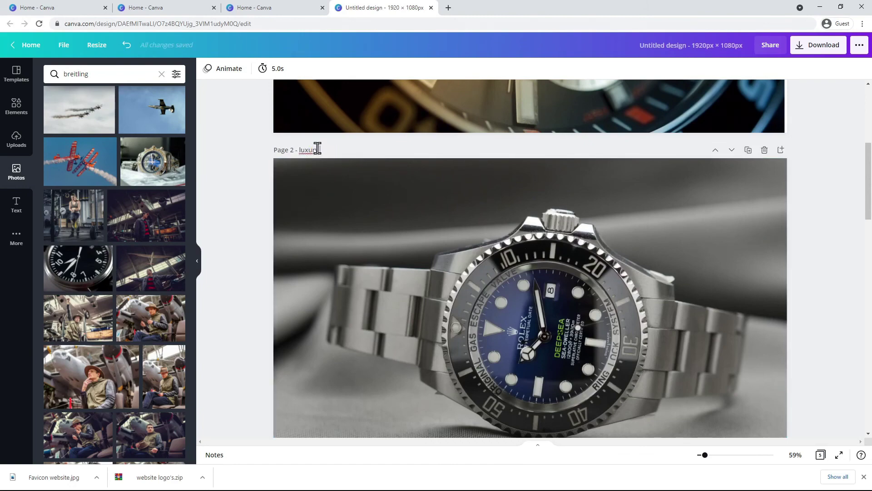
type("Luxury Watch Breitling")
Title page 3 "rolex watch review" and page 4 "breitling watch review"
scroll(541, 195, "down", 3)
left_click(326, 193)
type("rolex")
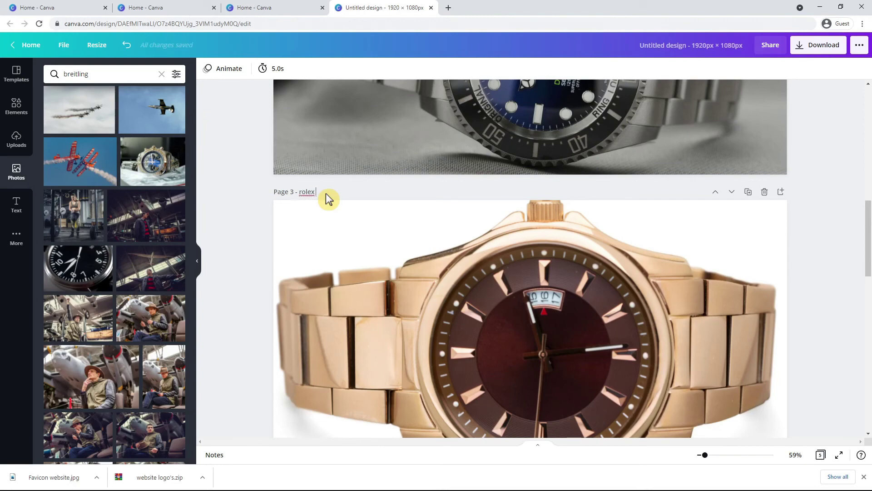
type(" watch review")
scroll(327, 194, "down", 7)
left_click(325, 145)
type("breitling watch reveiw")
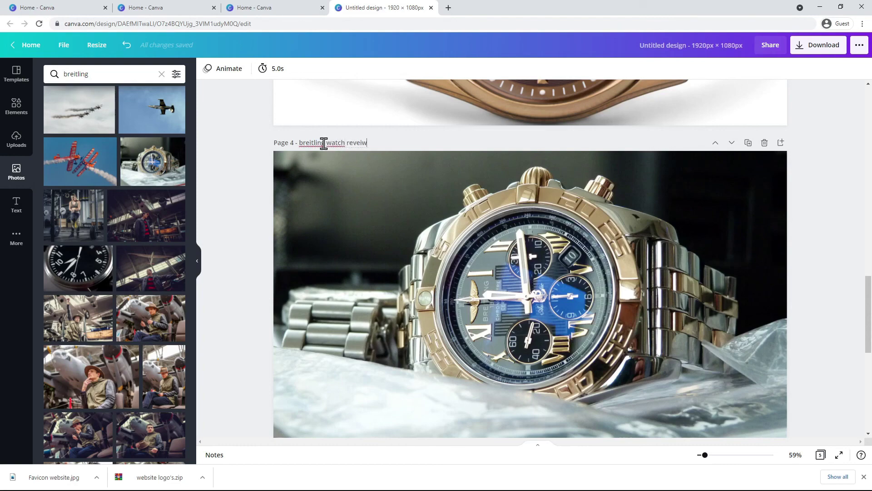
type("ew")
Title page 5 "top 5 luxury watch brands"
scroll(327, 195, "down", 5)
left_click(321, 97)
type("top 5 luxury watch brands")
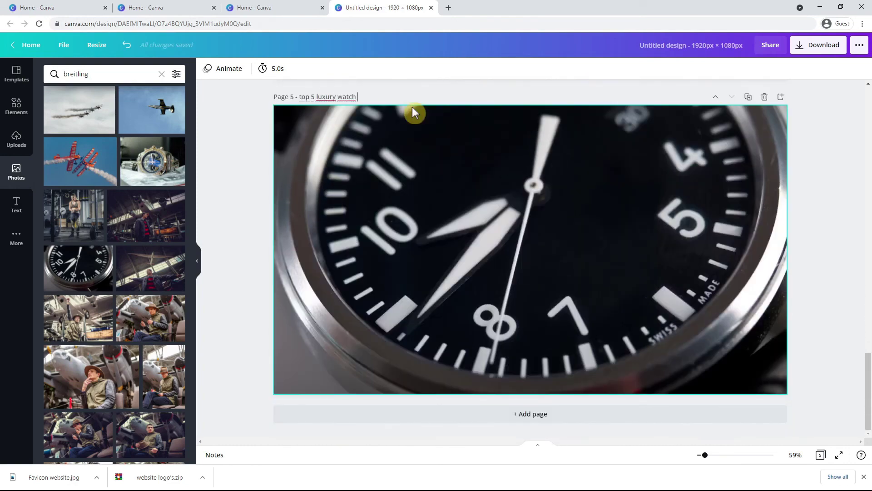
Rename the design as "stock images"
scroll(833, 209, "up", 20)
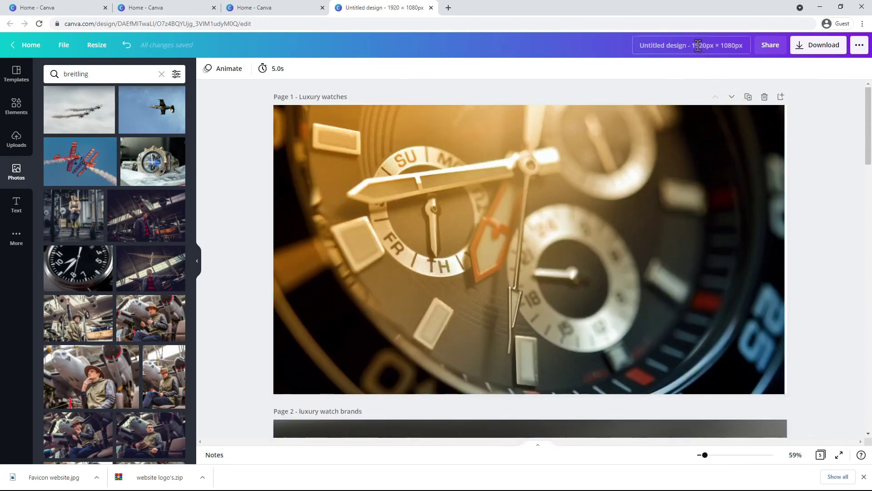
left_click(696, 45)
type("stock i")
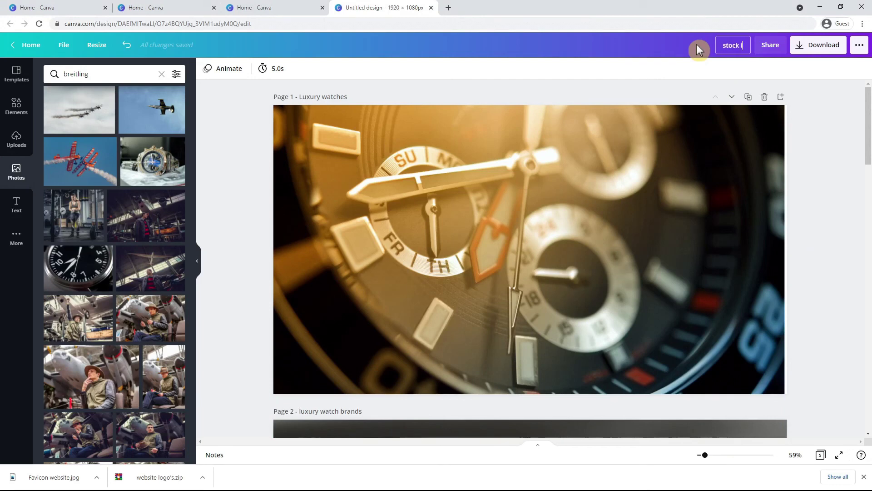
type("mages")
Download all five pages as JPG files and dismiss the download message
left_click(840, 50)
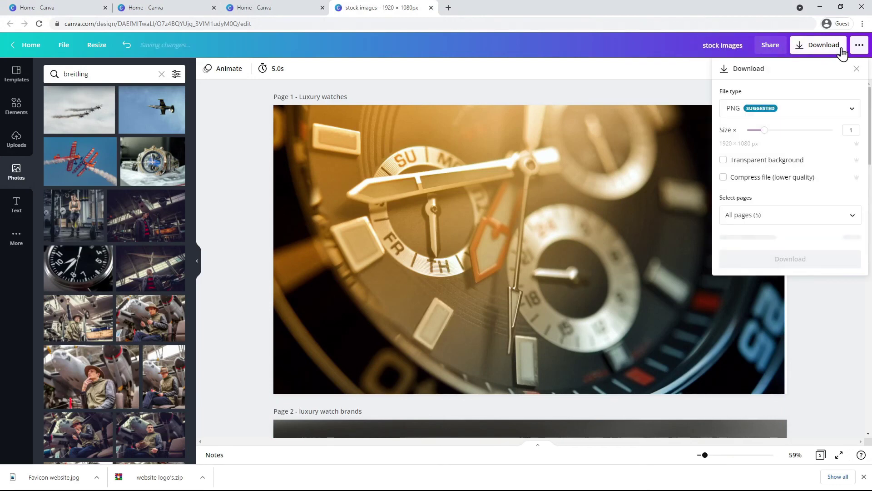
left_click(850, 110)
left_click(780, 144)
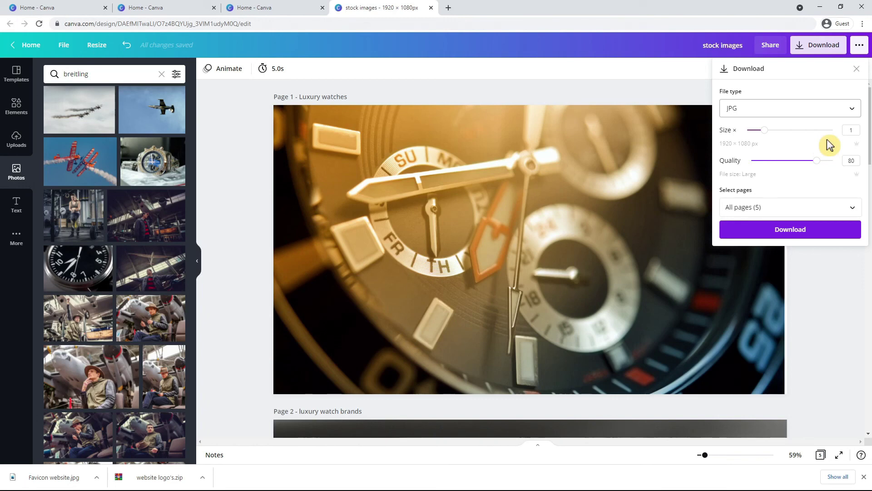
left_click(831, 235)
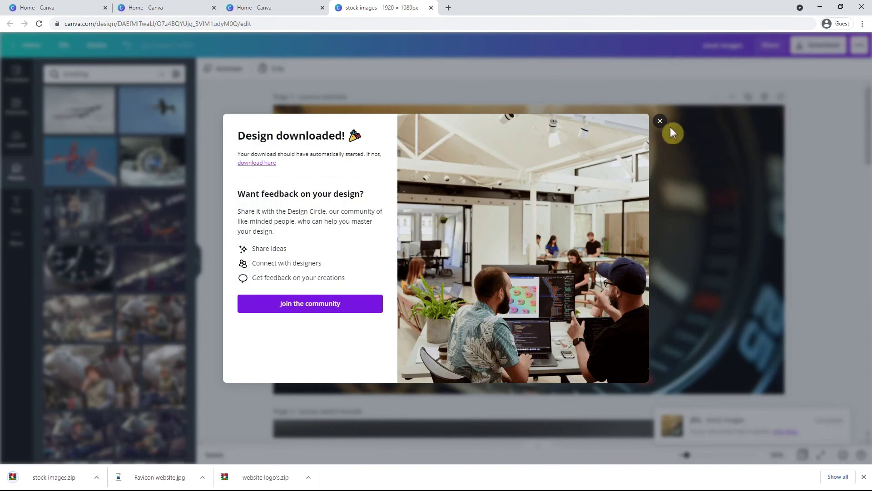
left_click(659, 122)
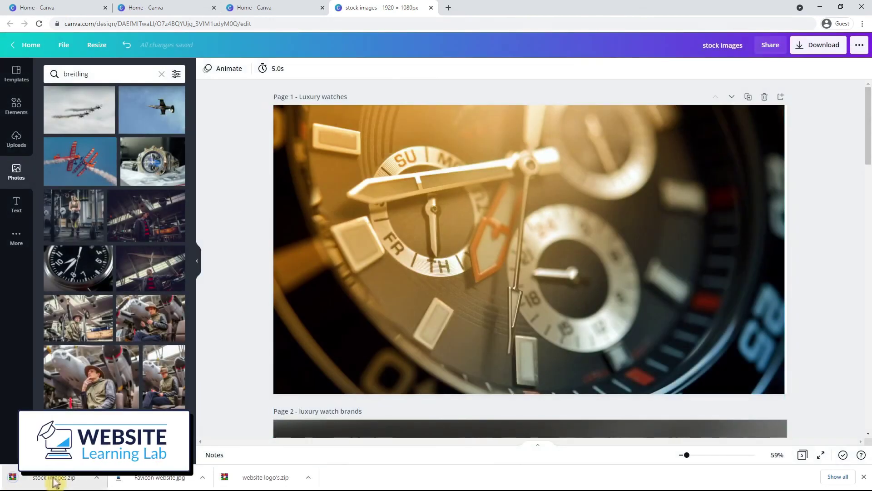